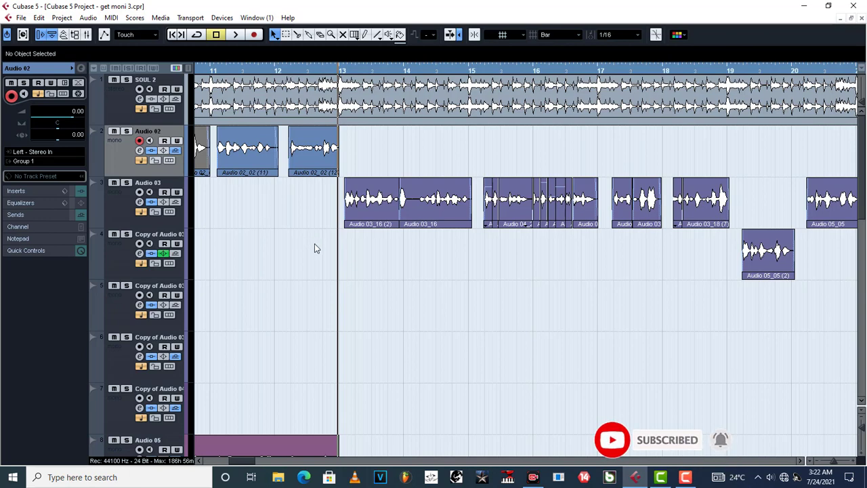
# Select the Audio 03 track, show its inserts and review the AutoTuneVST settings, closing the plug-in window when finished
pyautogui.scroll(-1, 314, 248)
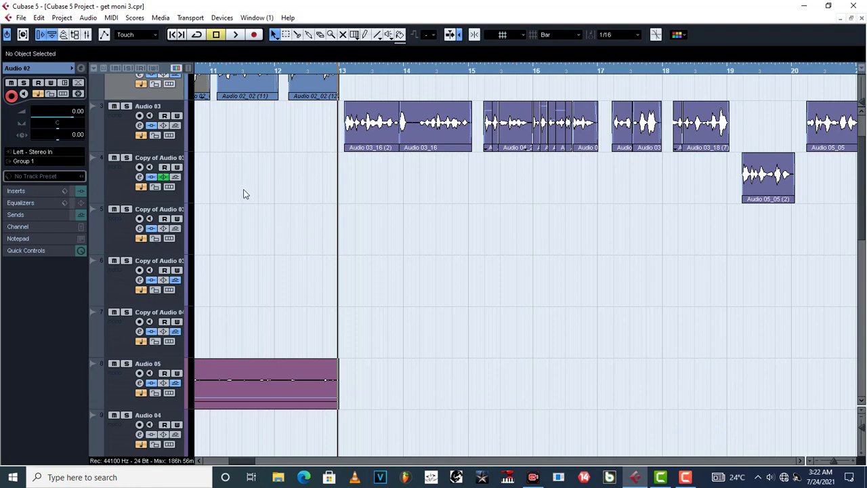
pyautogui.click(121, 141)
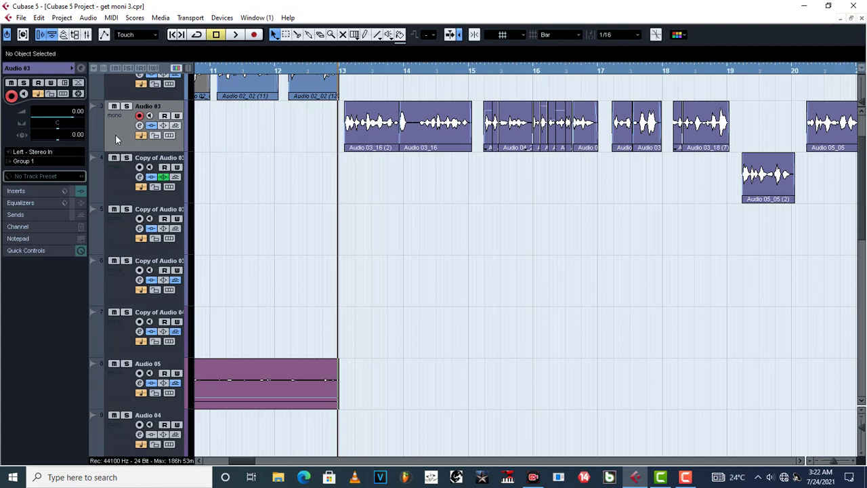
pyautogui.click(25, 193)
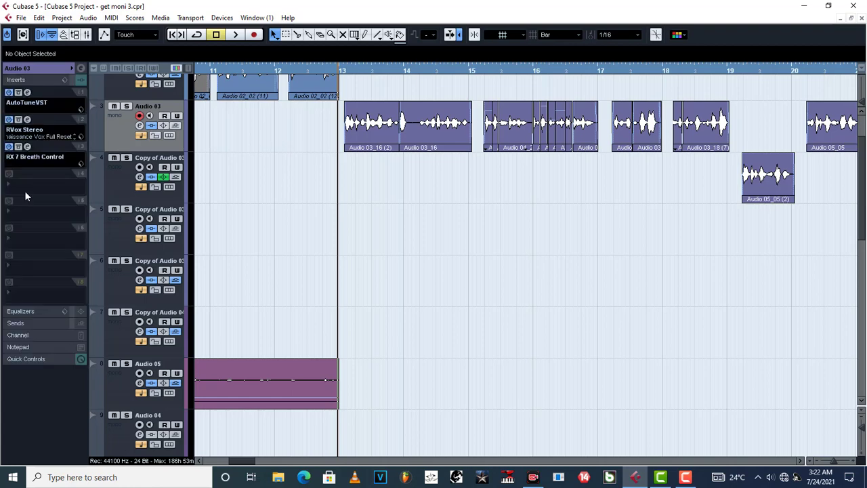
pyautogui.click(27, 92)
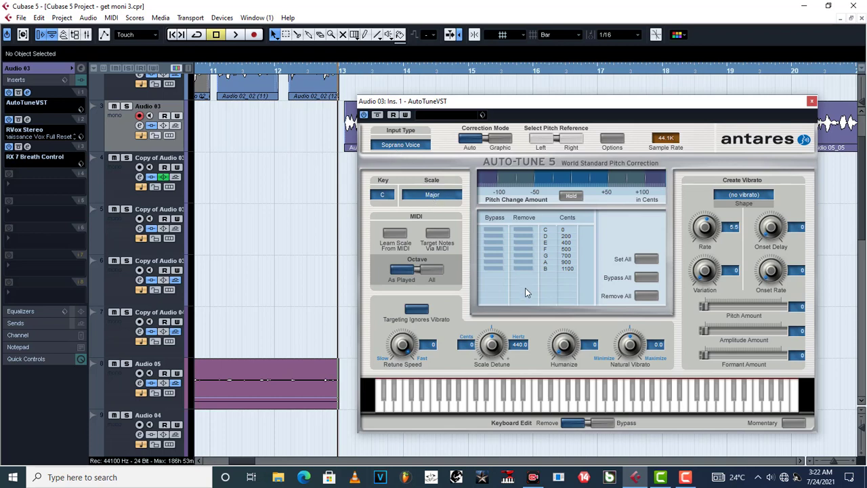
pyautogui.click(811, 101)
# Inspect the VariAudio pitch segments of the first Audio 03_16 (2) clip in the Sample Editor and return to the project
pyautogui.doubleClick(365, 135)
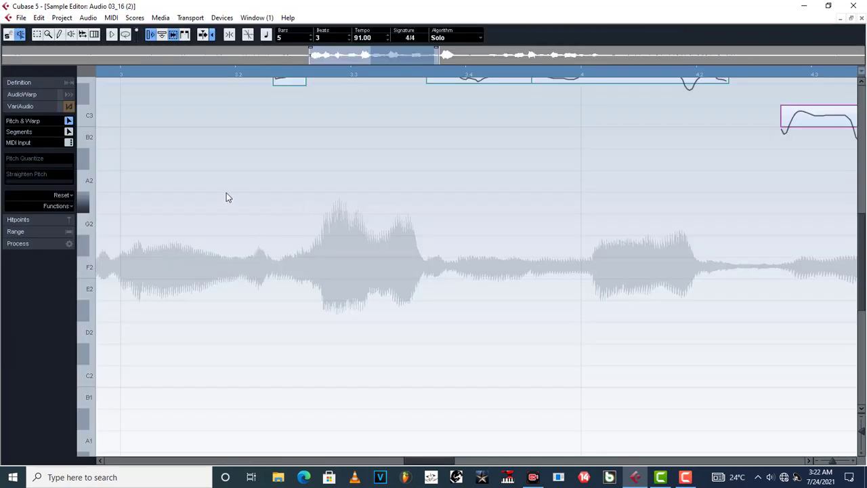
pyautogui.scroll(3, 400, 281)
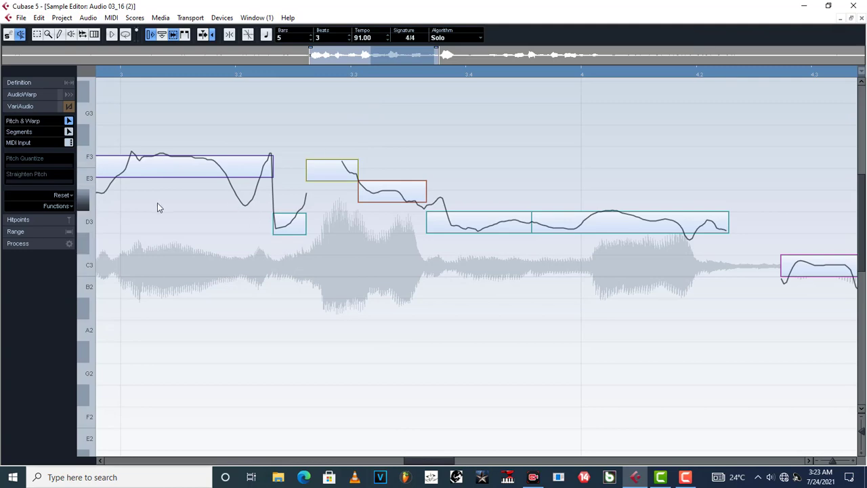
pyautogui.click(860, 19)
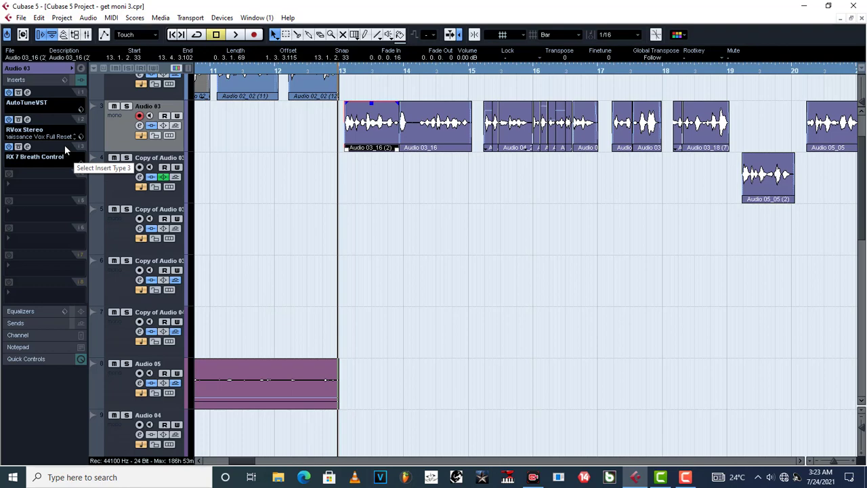
# Review the RVox Stereo compression, gain and gate settings on Audio 03 and close the plug-in
pyautogui.click(28, 120)
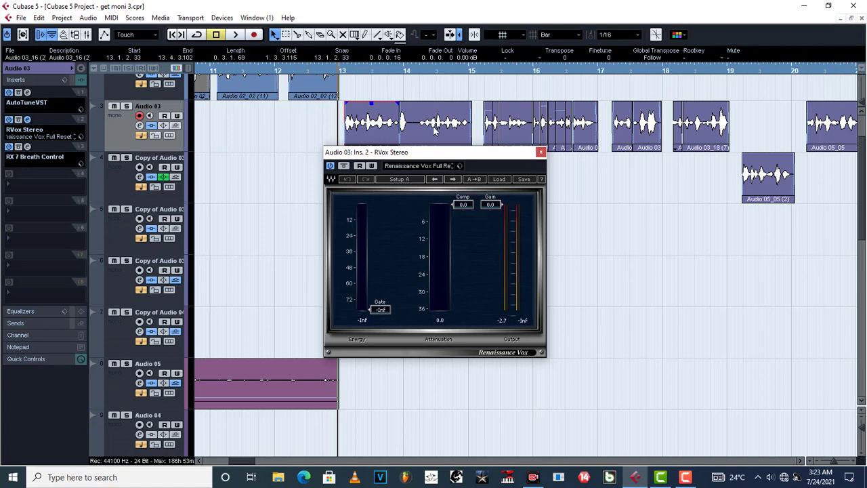
pyautogui.moveTo(441, 153); pyautogui.dragTo(340, 142)
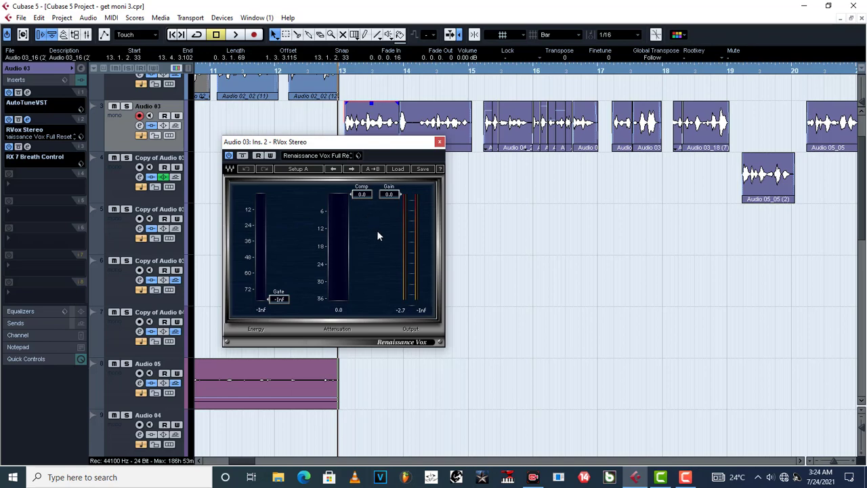
pyautogui.click(439, 141)
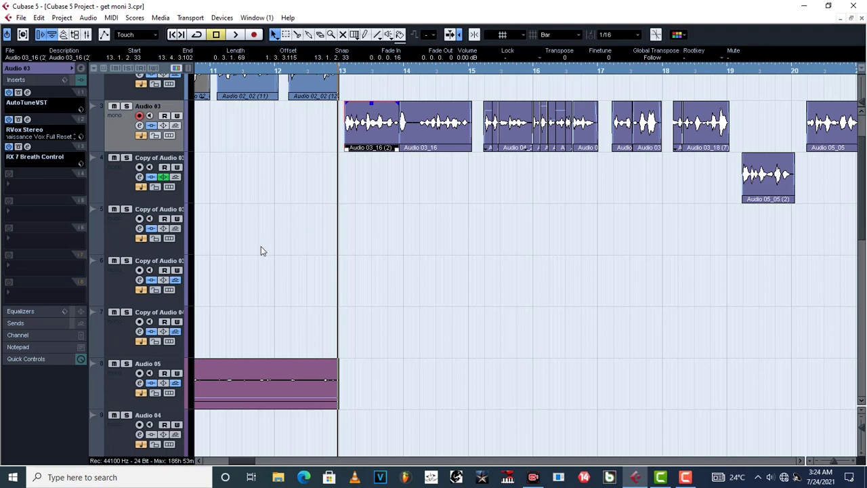
# Review the RX 7 Breath Control gain and sensitivity settings on Audio 03 and close the plug-in
pyautogui.click(27, 147)
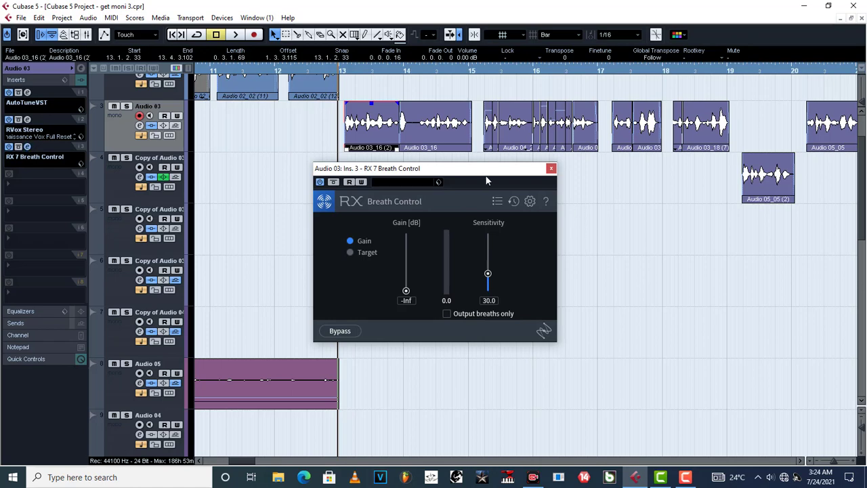
pyautogui.moveTo(487, 174); pyautogui.dragTo(425, 180)
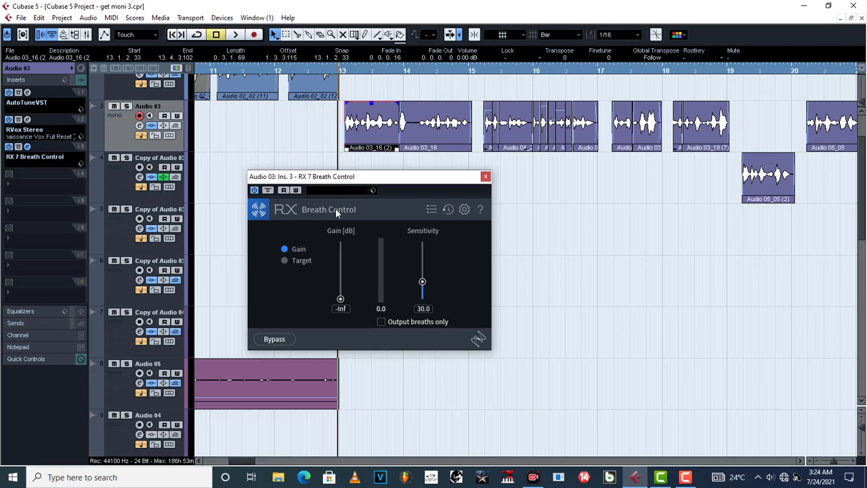
pyautogui.click(485, 177)
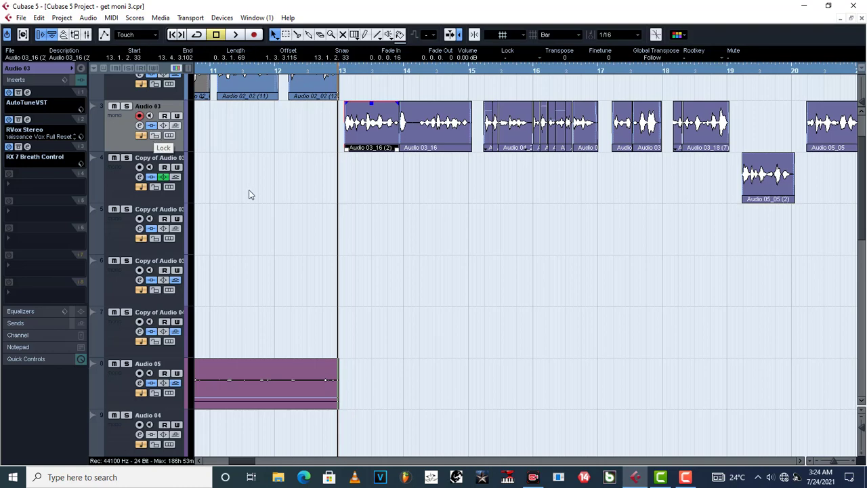
# Find the group tracks below the audio tracks and select Group 1 to show its insert chain
pyautogui.scroll(-8, 248, 197)
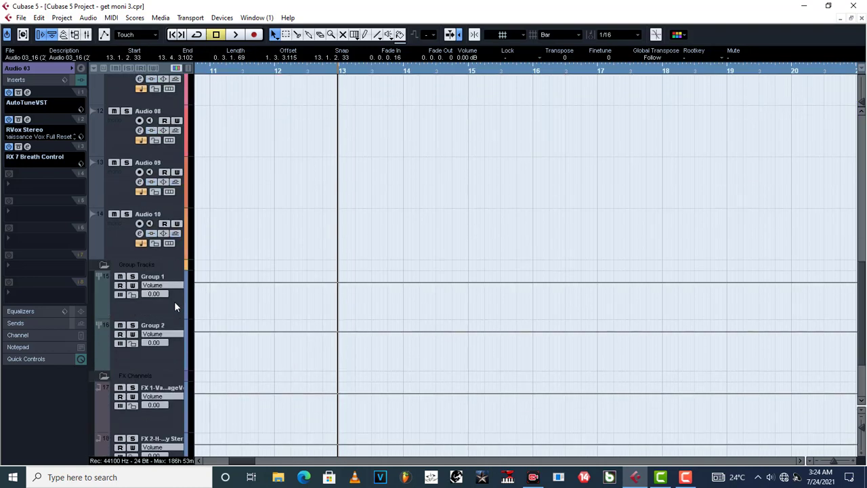
pyautogui.scroll(10, 388, 150)
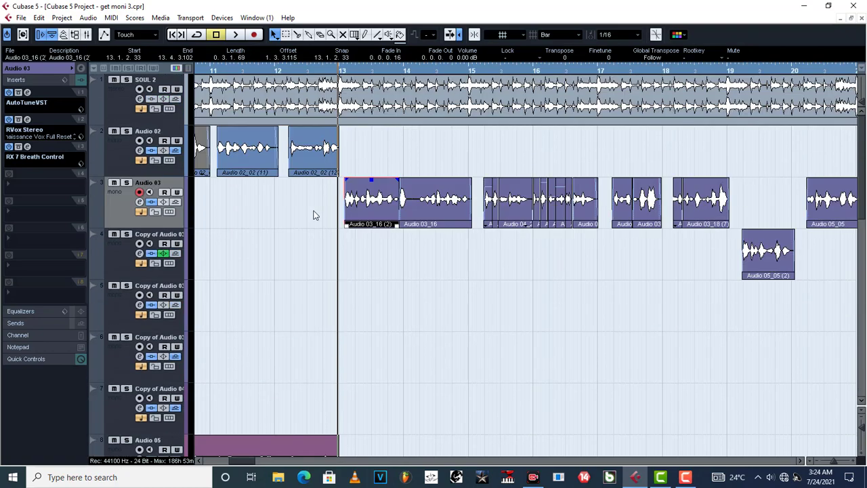
pyautogui.scroll(-10, 313, 215)
pyautogui.scroll(-4, 275, 312)
pyautogui.scroll(4, 279, 310)
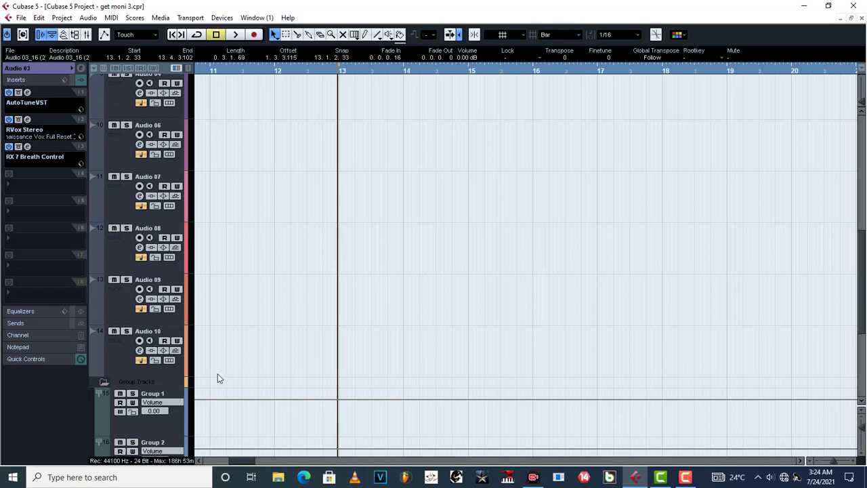
pyautogui.scroll(-2, 217, 378)
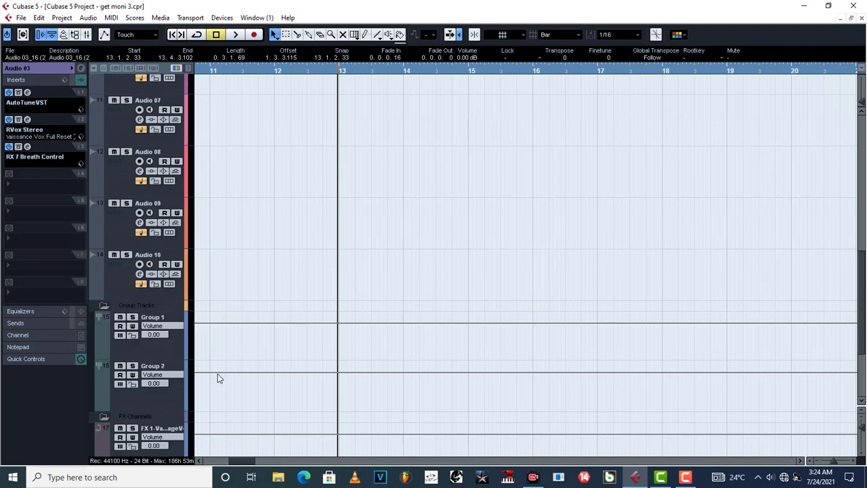
pyautogui.click(168, 348)
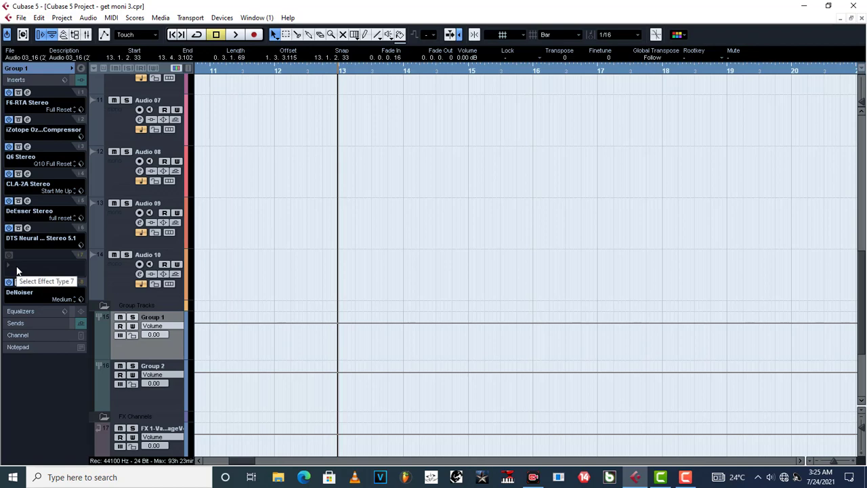
# Examine the F6-RTA Stereo equalizer curve on Group 1, including the settings of band 2, and close the plug-in
pyautogui.click(27, 92)
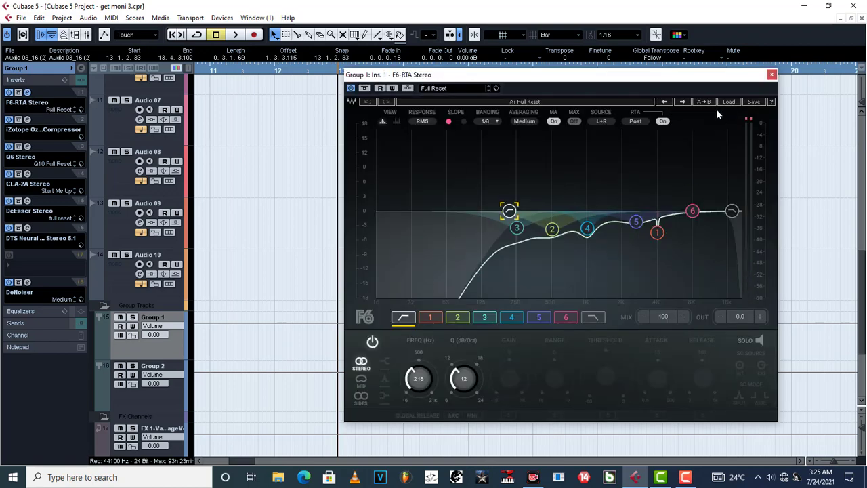
pyautogui.moveTo(695, 81); pyautogui.dragTo(593, 60)
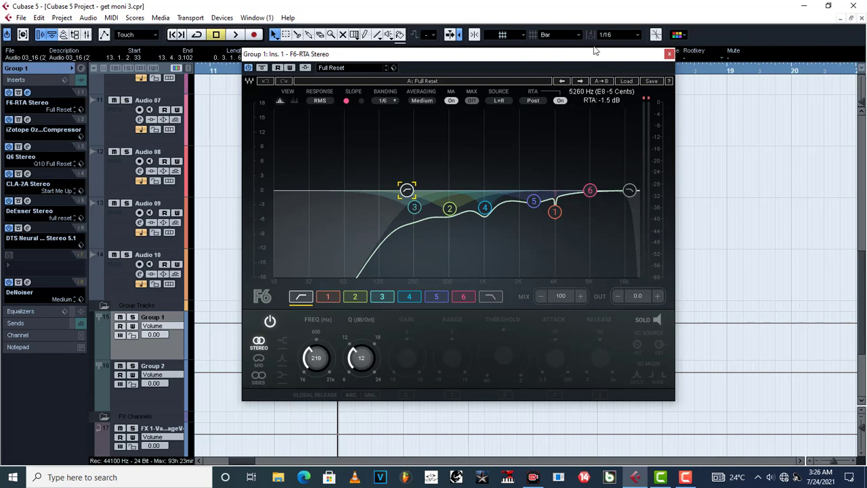
pyautogui.moveTo(587, 57); pyautogui.dragTo(579, 59)
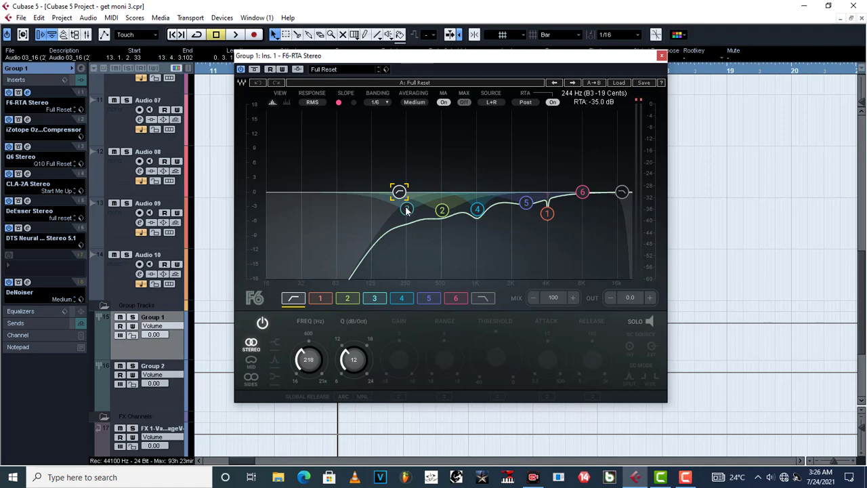
pyautogui.click(442, 211)
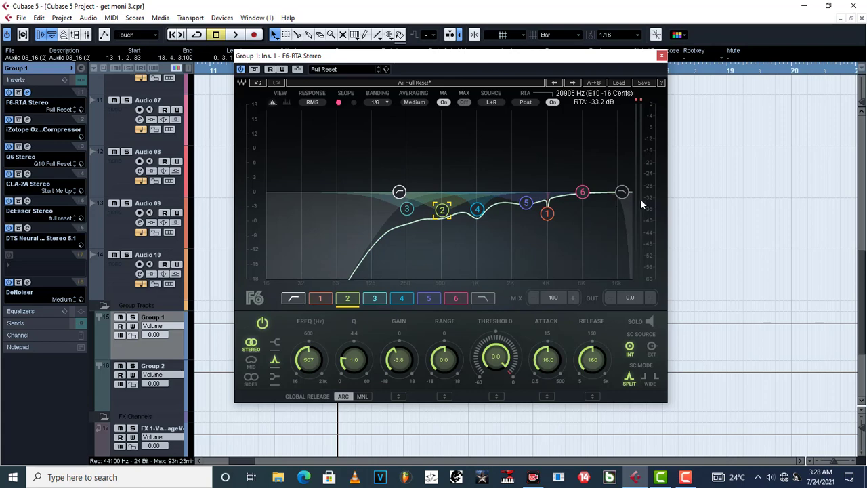
pyautogui.click(662, 58)
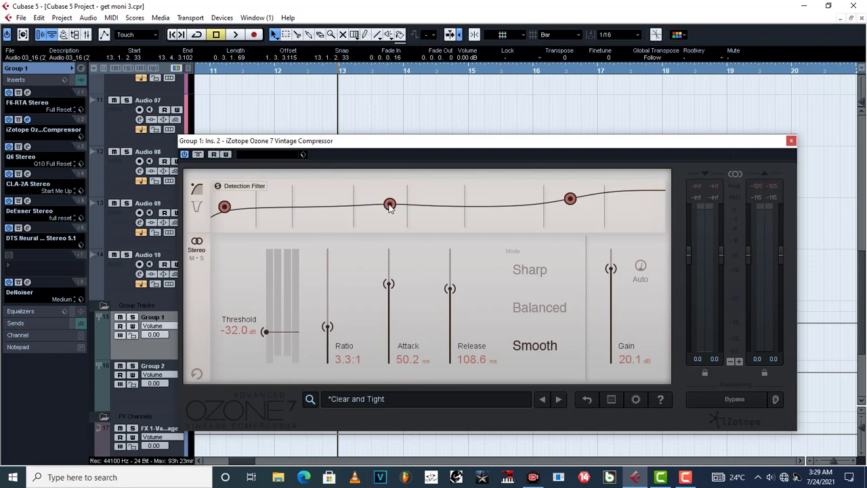
# Inspect the Ozone 7 Vintage Compressor detection filter and the Q6 Stereo equalizer bands on Group 1, and close both plug-ins
pyautogui.moveTo(389, 207)
pyautogui.moveTo(571, 198)
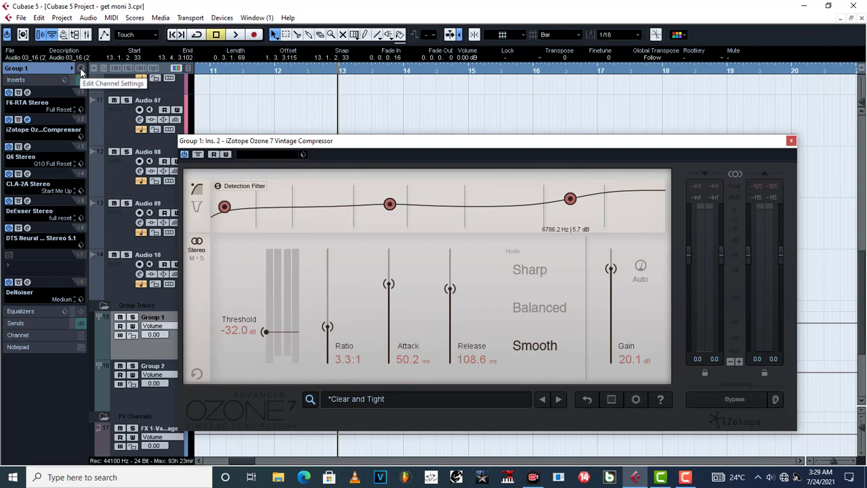
pyautogui.click(27, 147)
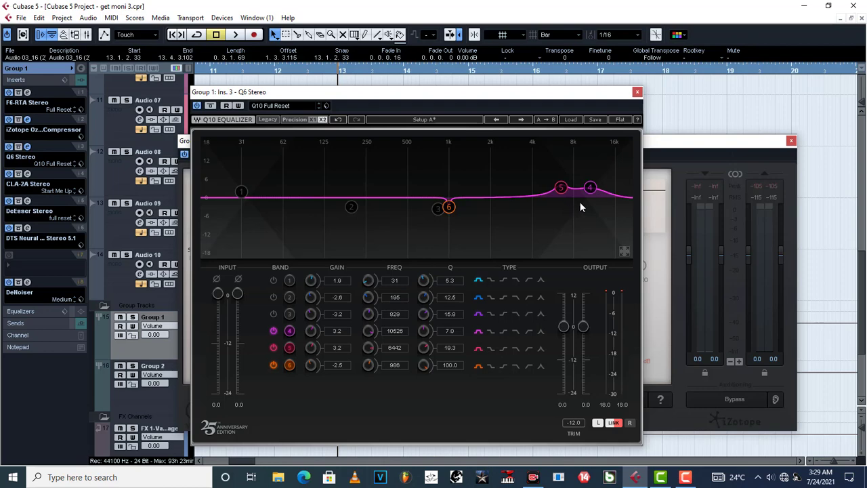
pyautogui.click(637, 91)
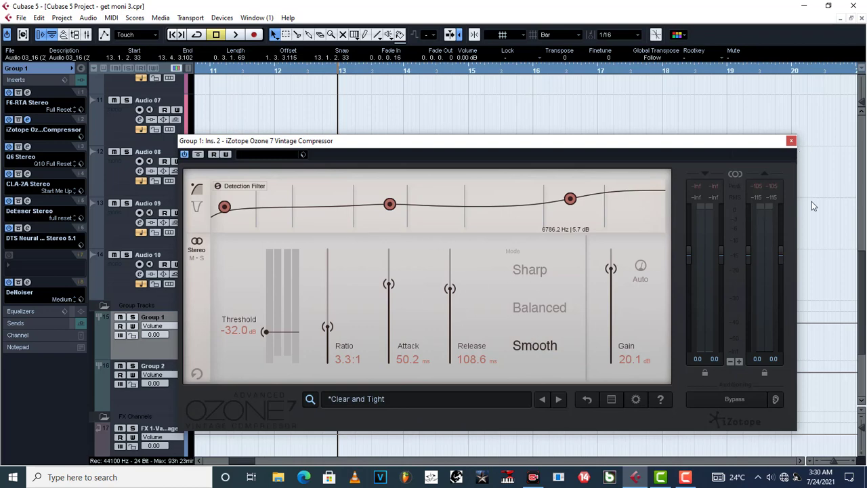
pyautogui.click(792, 141)
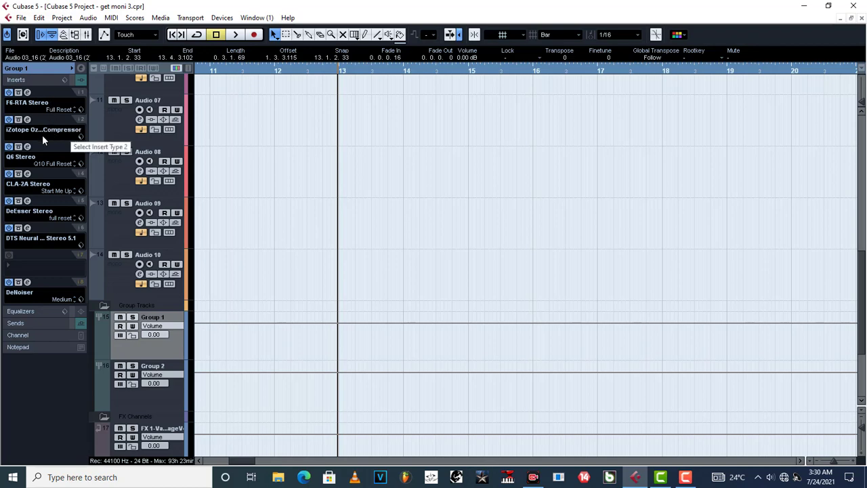
pyautogui.click(27, 147)
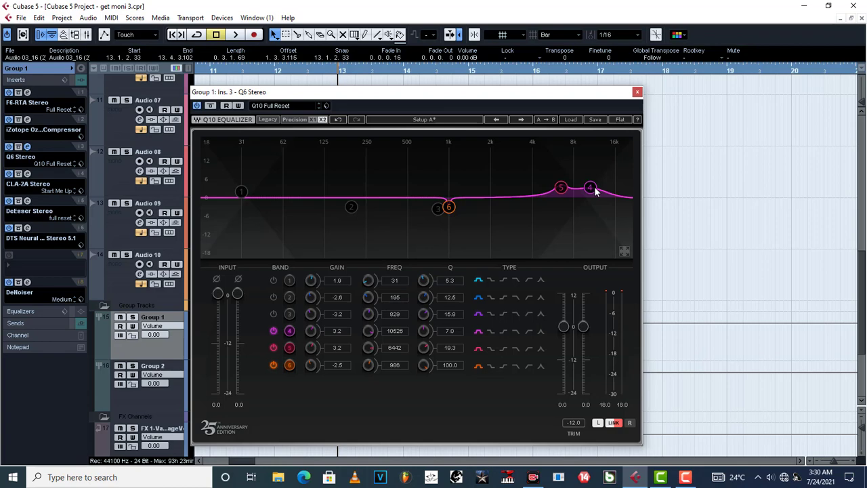
pyautogui.click(637, 93)
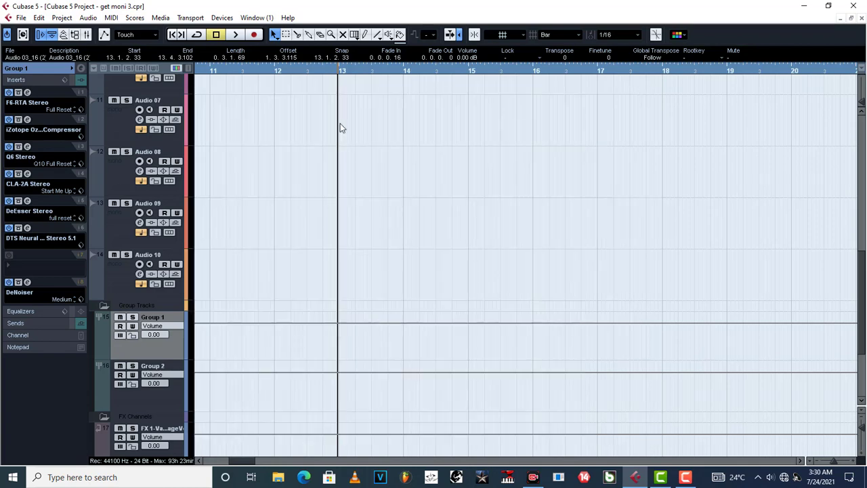
# Compare the CLA-2A Stereo gain and peak reduction settings on Group 1 with the Vintage Compressor, and close both plug-ins
pyautogui.click(27, 174)
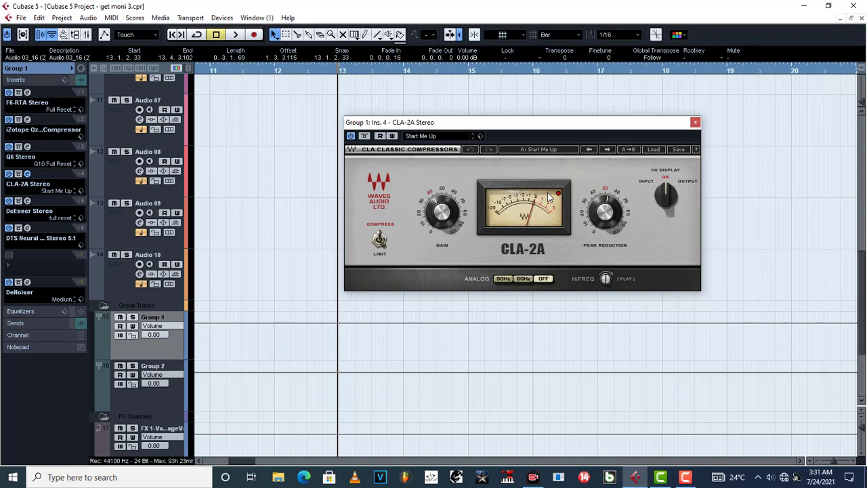
pyautogui.moveTo(608, 226)
pyautogui.click(27, 120)
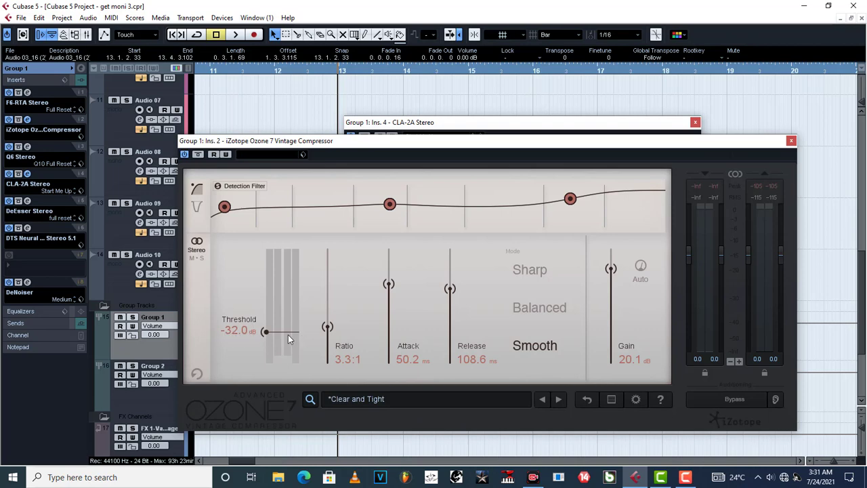
pyautogui.click(791, 141)
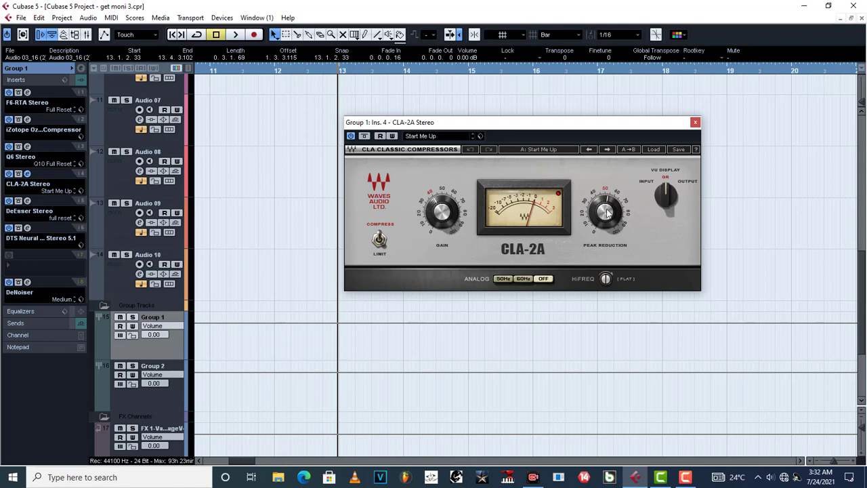
pyautogui.click(606, 214)
pyautogui.moveTo(450, 221)
pyautogui.click(698, 122)
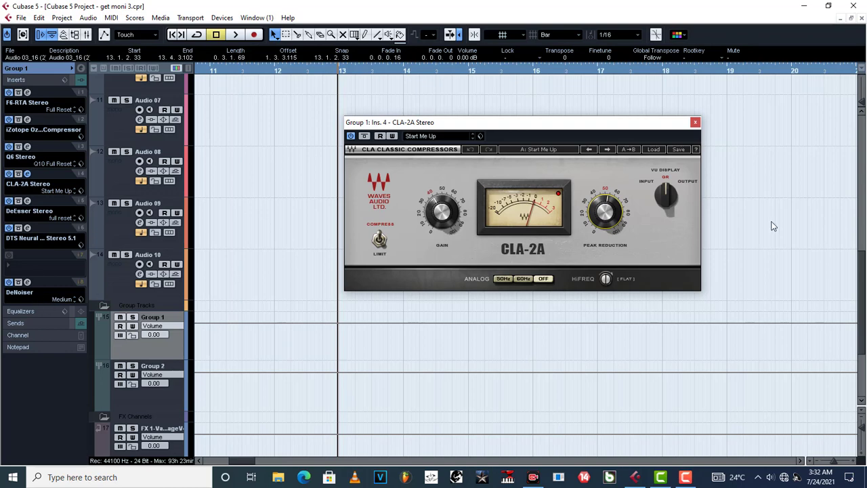
pyautogui.click(695, 123)
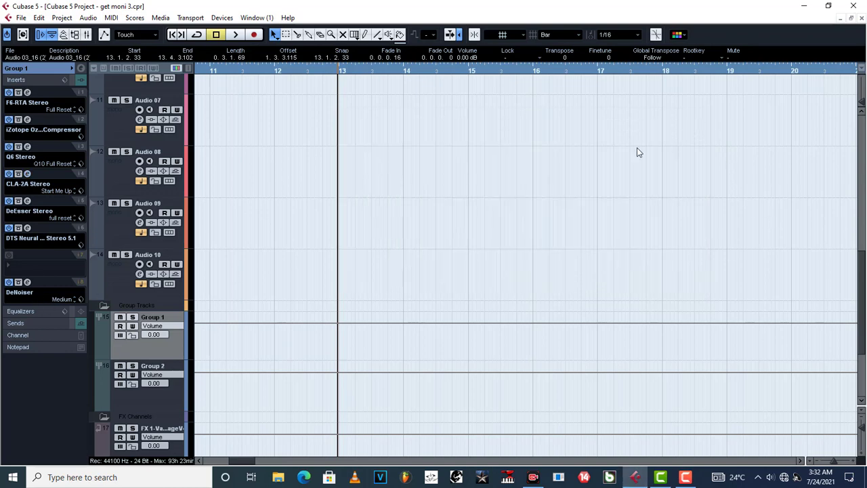
# Inspect the DeEsser Stereo threshold and frequency settings on Group 1, and close the plug-in
pyautogui.click(28, 201)
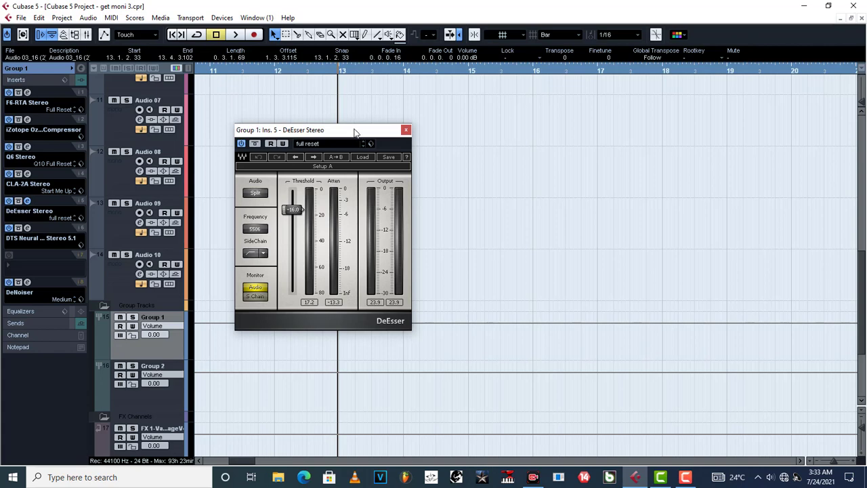
pyautogui.moveTo(349, 133); pyautogui.dragTo(397, 108)
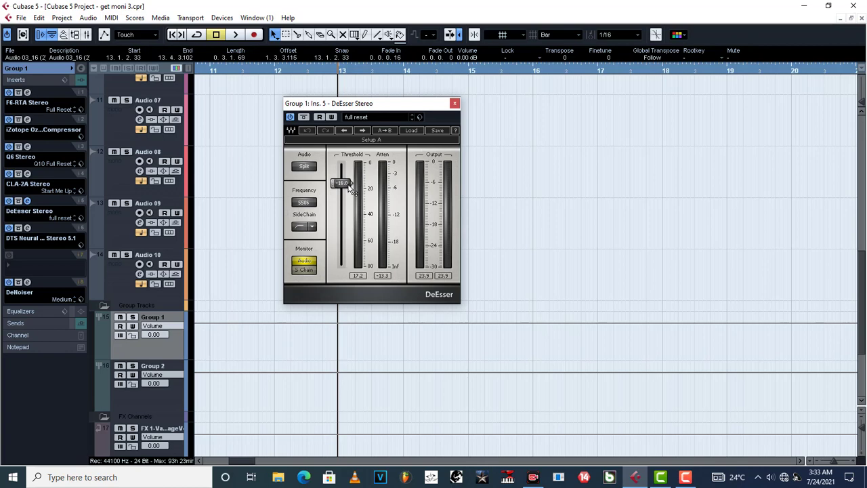
pyautogui.click(455, 103)
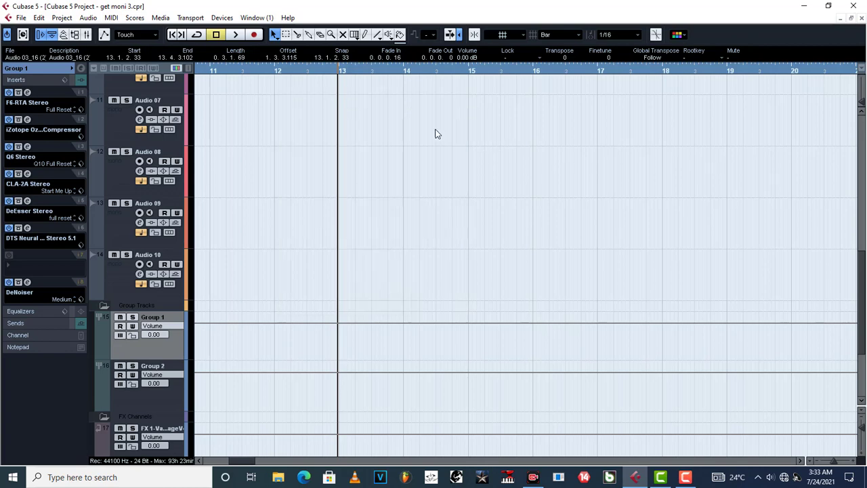
# Inspect the DTS Neural DownMix settings and the DeNoiser reduction settings on Group 1, and close both plug-ins
pyautogui.click(27, 228)
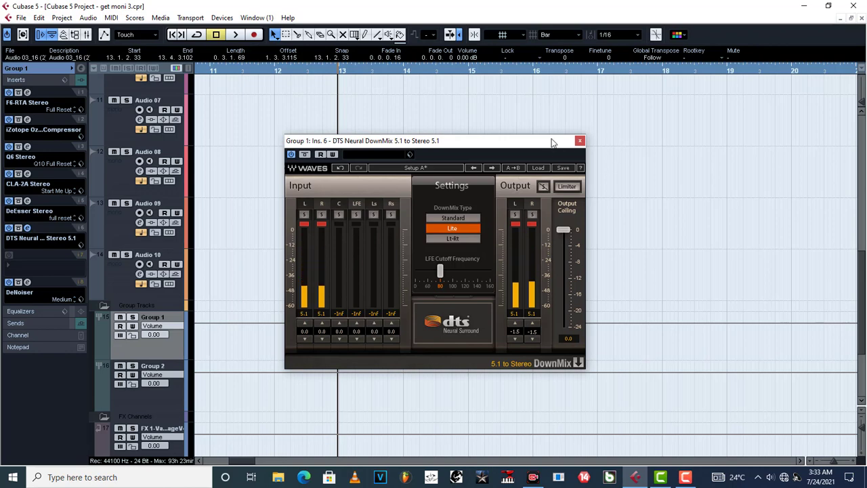
pyautogui.moveTo(550, 145); pyautogui.dragTo(559, 82)
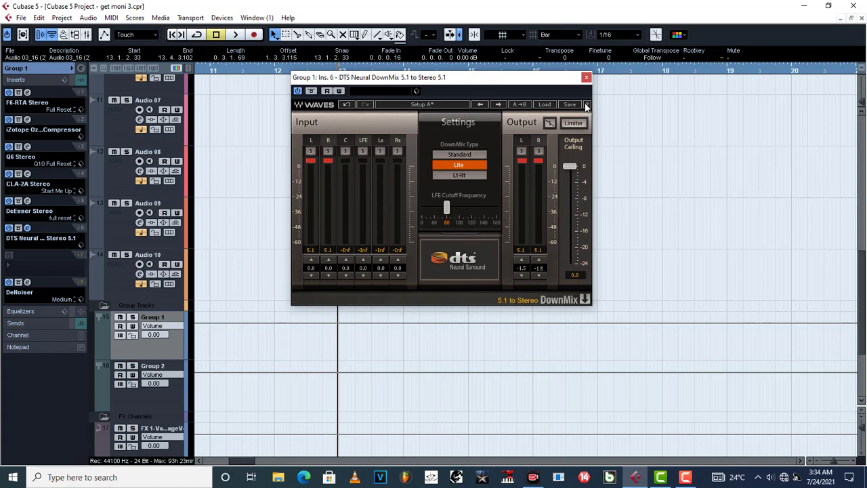
pyautogui.click(586, 78)
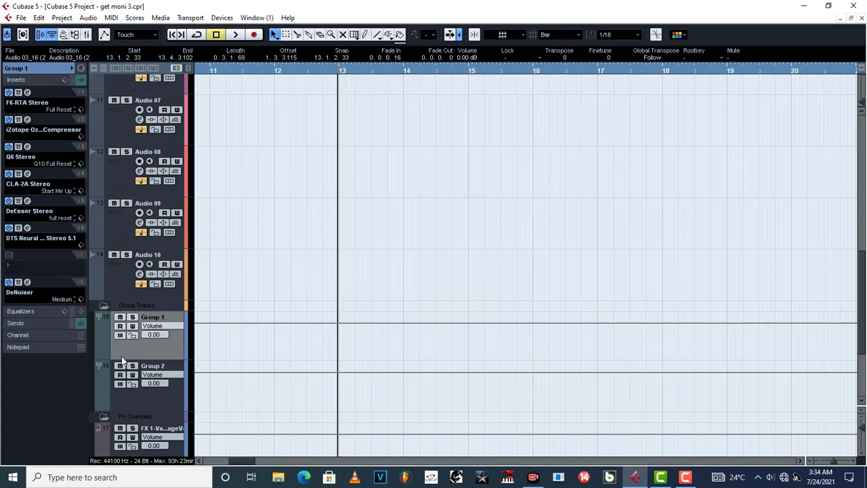
pyautogui.click(27, 282)
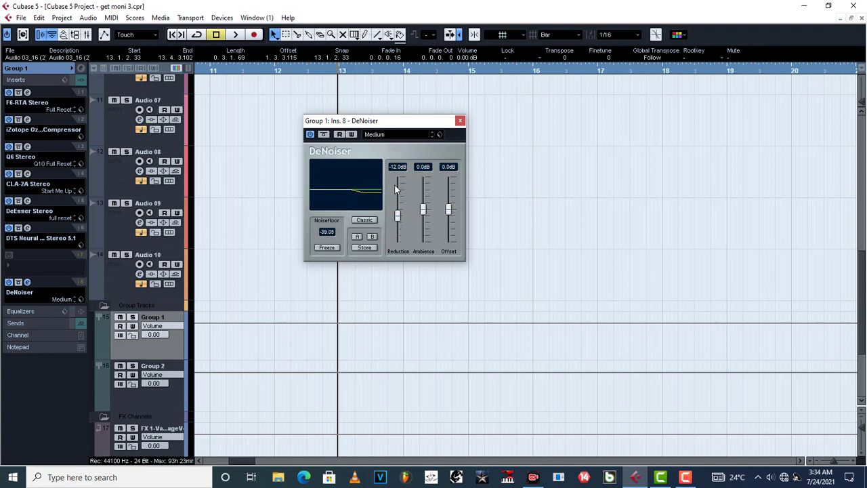
pyautogui.click(460, 122)
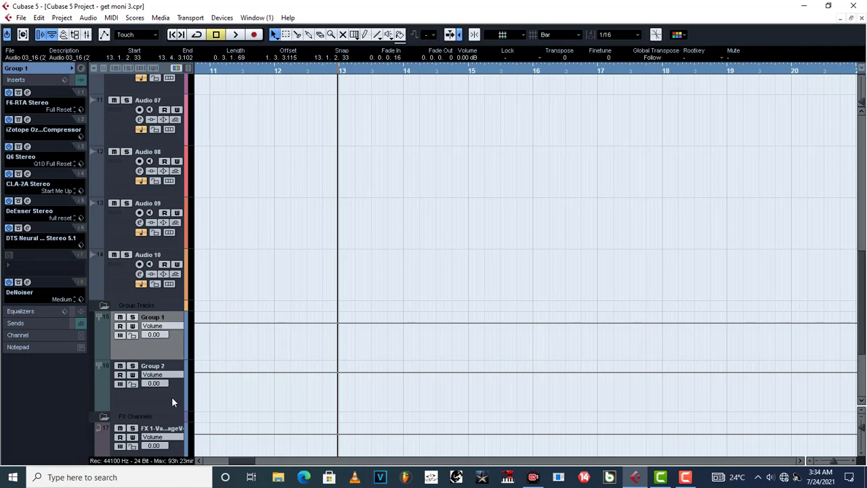
# Examine the ValhallaVintageVerb settings on the FX 1 channel, including the EQ high cut and low cut, and close the plug-in
pyautogui.scroll(-3, 171, 396)
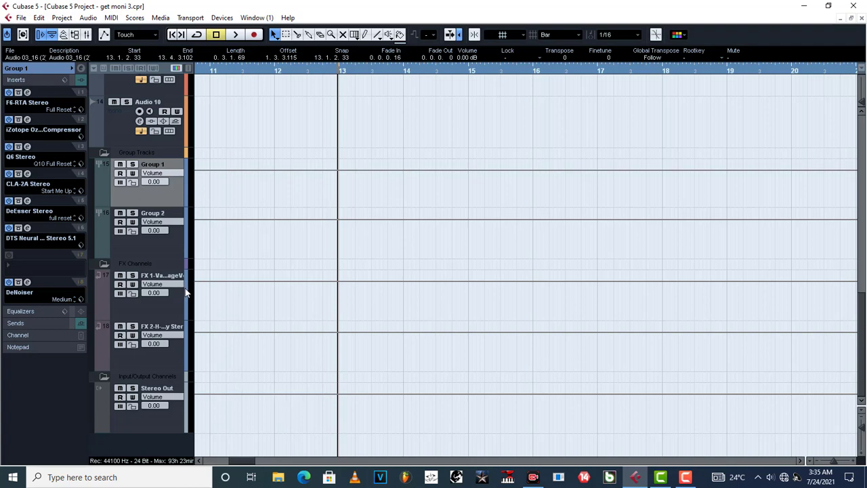
pyautogui.click(172, 310)
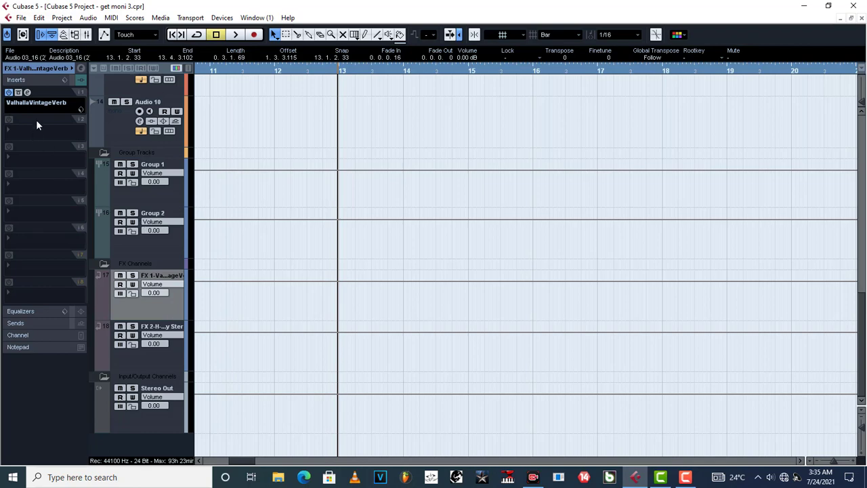
pyautogui.click(28, 93)
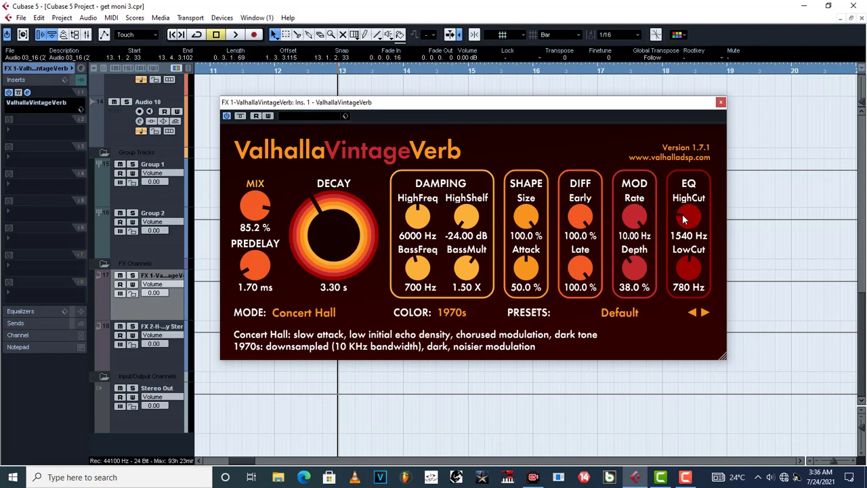
pyautogui.click(697, 271)
pyautogui.click(721, 103)
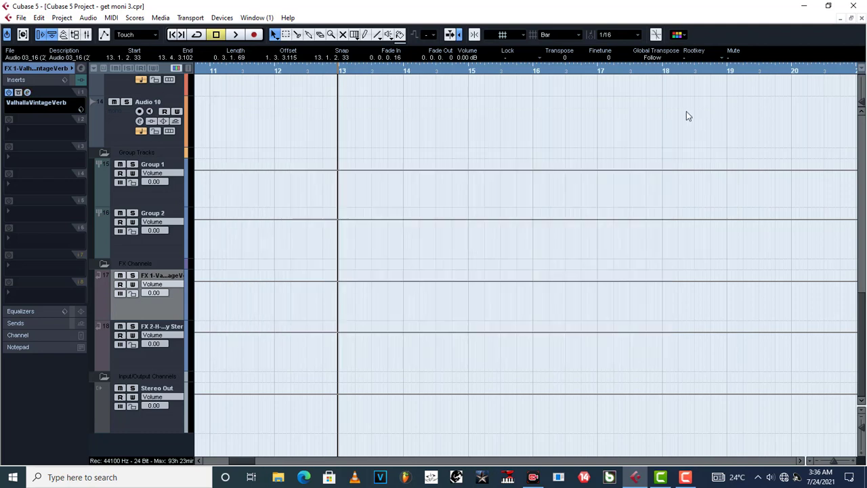
# Review the sends of Group 1, and open and close the ValhallaVintageVerb from its first send slot
pyautogui.click(171, 202)
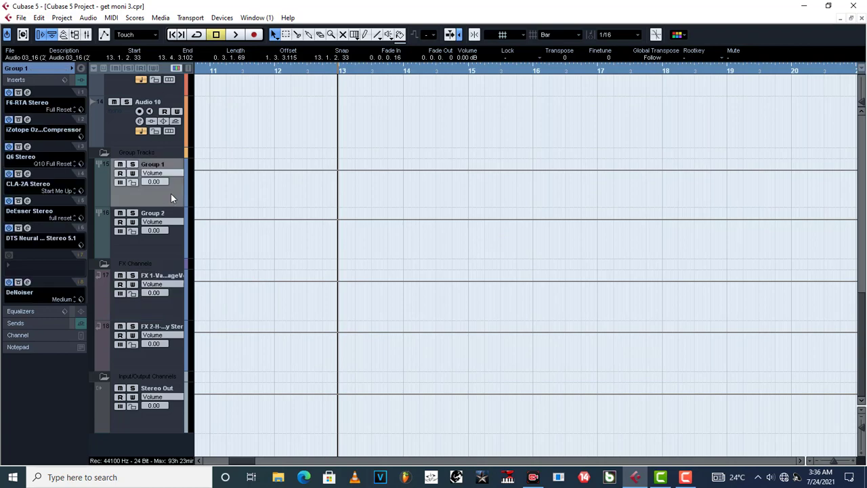
pyautogui.click(23, 323)
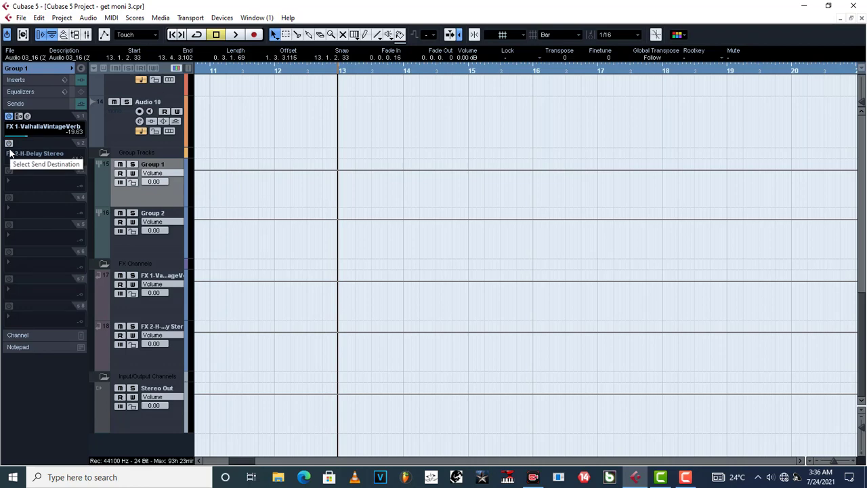
pyautogui.click(27, 116)
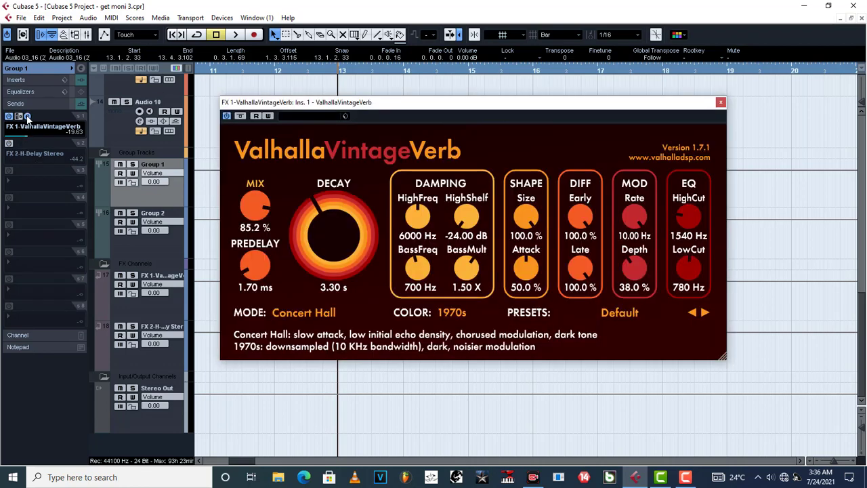
pyautogui.click(28, 116)
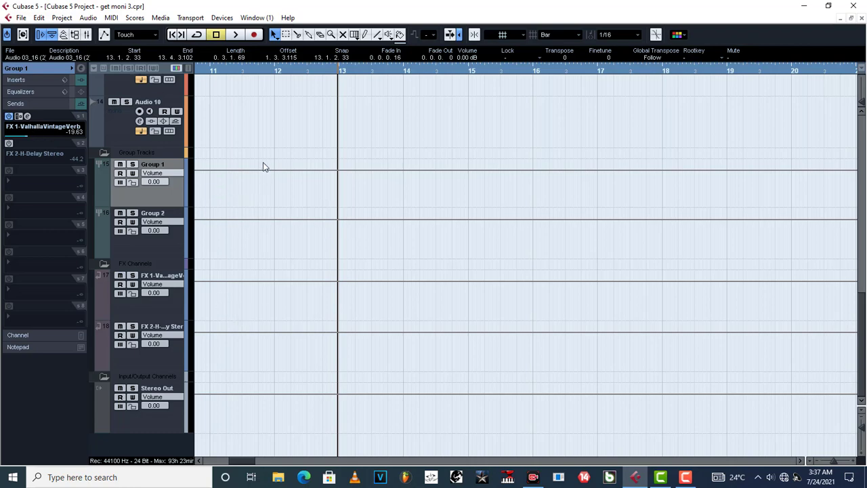
# Select the FX 2 channel, show its inserts and inspect the H-Delay Stereo settings, closing the plug-in again
pyautogui.scroll(15, 337, 206)
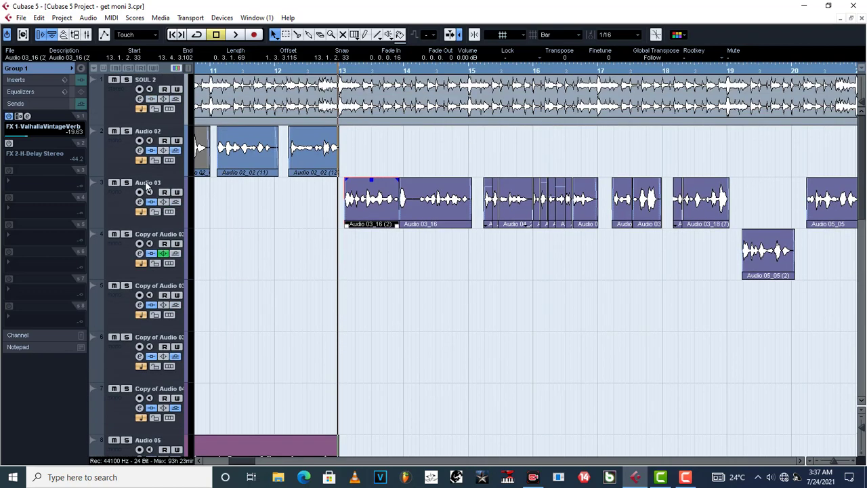
pyautogui.scroll(-15, 291, 346)
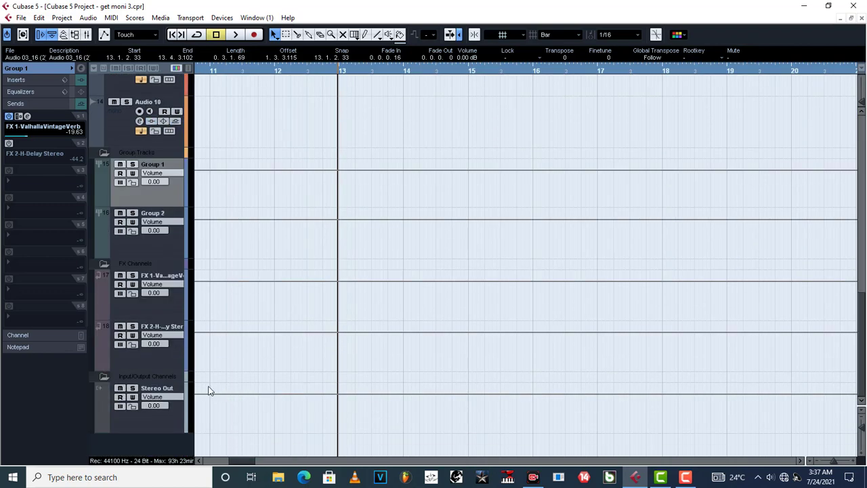
pyautogui.click(172, 351)
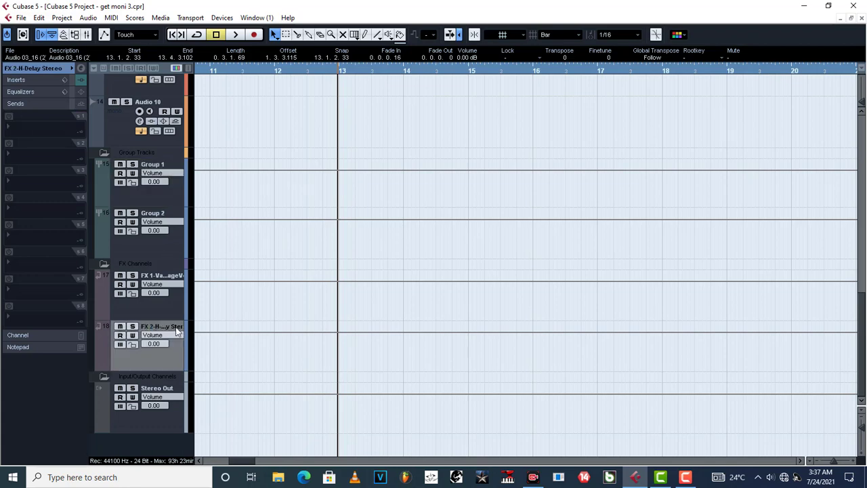
pyautogui.click(19, 79)
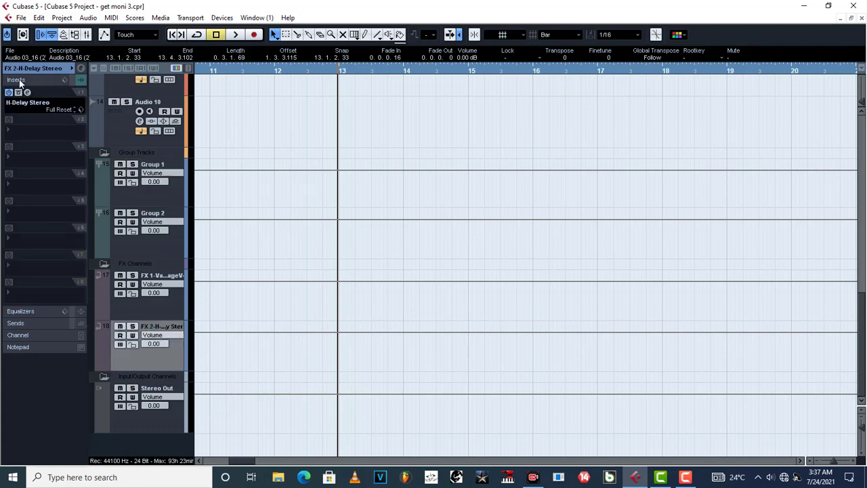
pyautogui.click(28, 93)
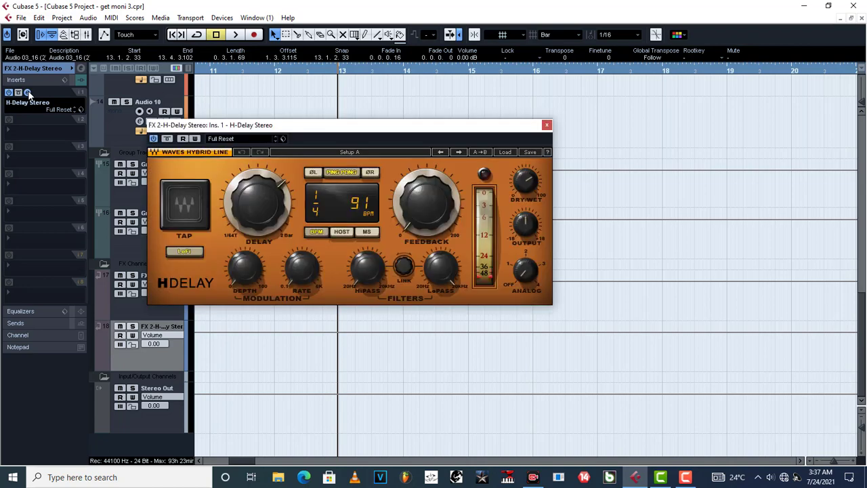
pyautogui.click(28, 92)
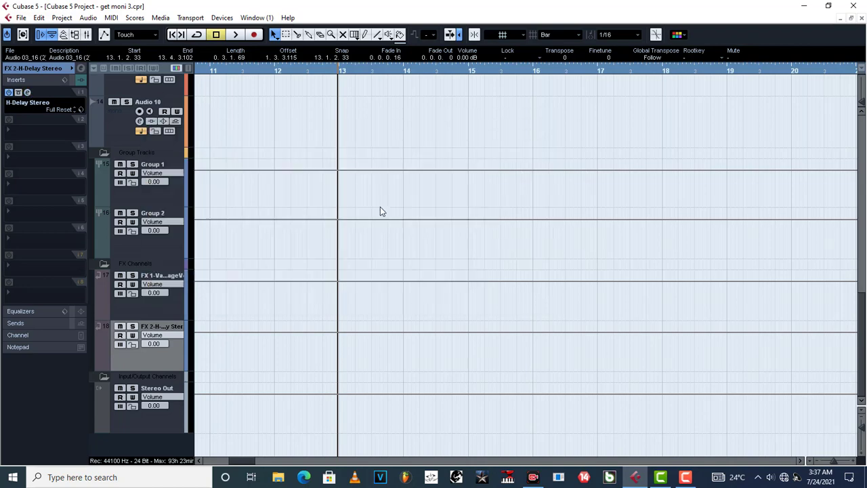
# Deactivate the AutoTuneVST, RVox Stereo and RX 7 Breath Control inserts on the Audio 03 track
pyautogui.scroll(5, 380, 238)
pyautogui.scroll(6, 379, 242)
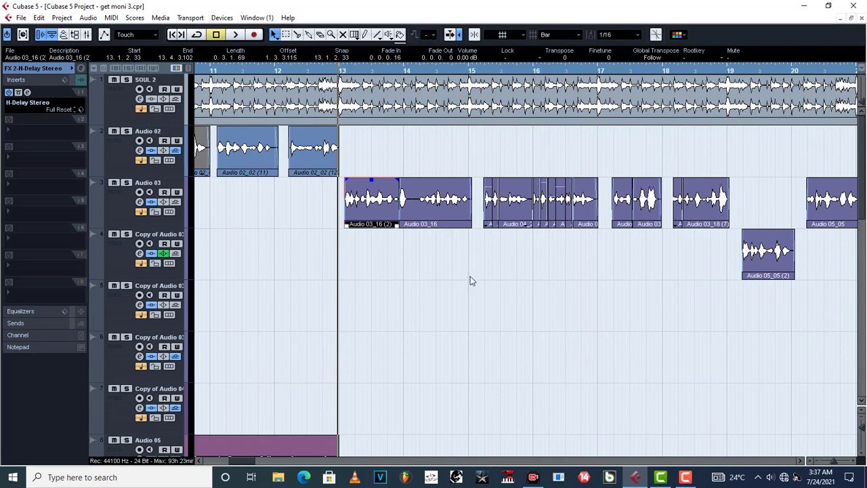
pyautogui.scroll(-6, 412, 328)
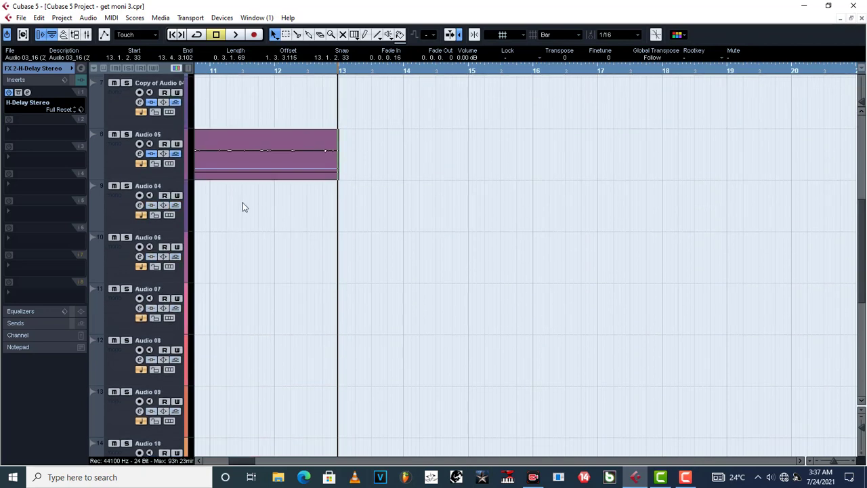
pyautogui.scroll(6, 420, 179)
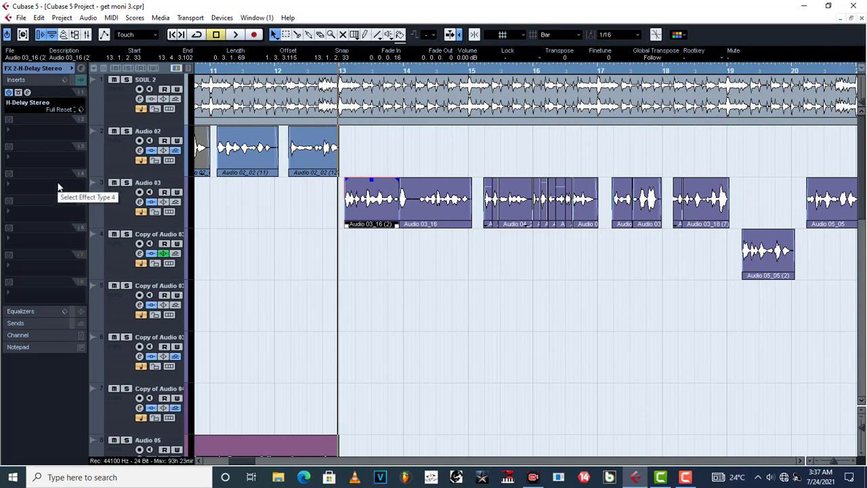
pyautogui.press('g')
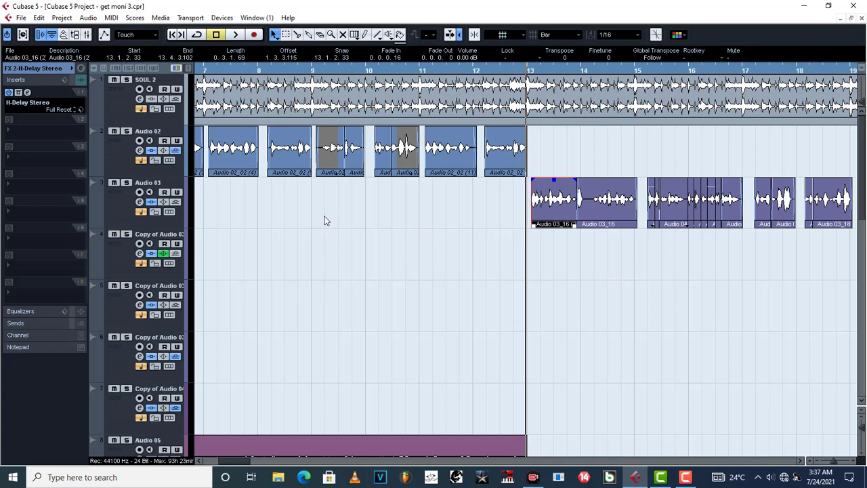
pyautogui.click(123, 208)
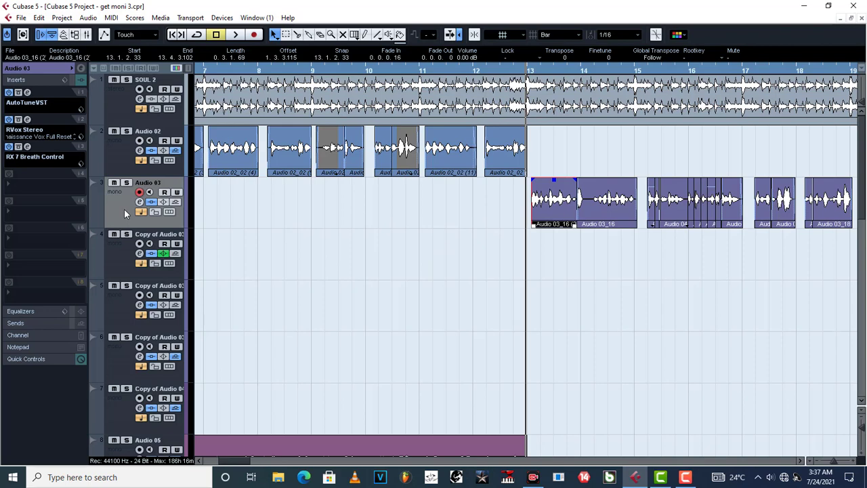
pyautogui.click(9, 92)
pyautogui.click(8, 119)
pyautogui.click(9, 146)
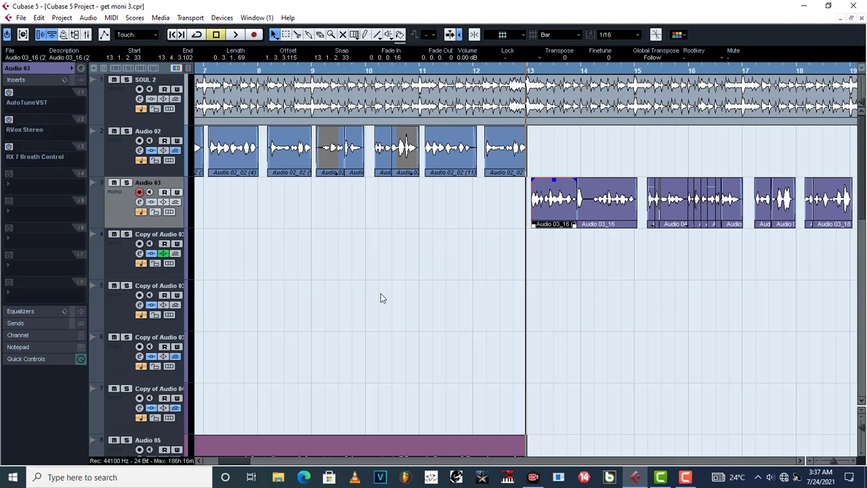
# Deactivate all seven insert plug-ins on Group 1, from F6-RTA Stereo through DeNoiser
pyautogui.scroll(-10, 381, 298)
pyautogui.click(170, 190)
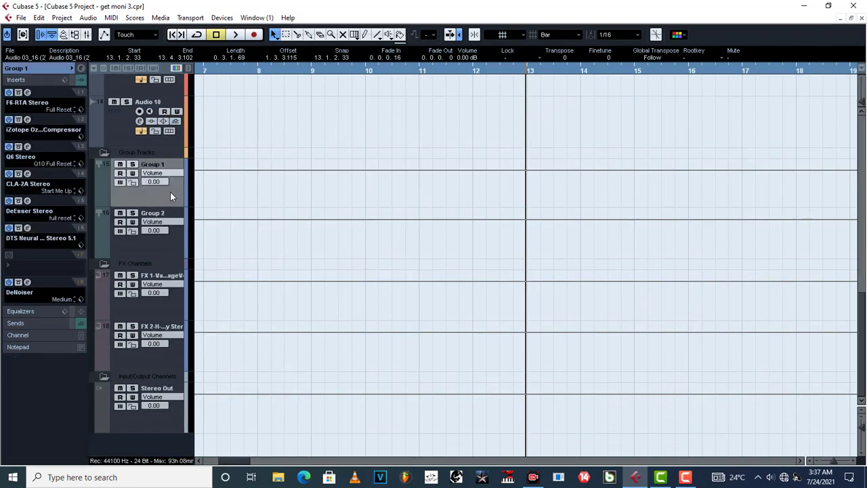
pyautogui.click(8, 92)
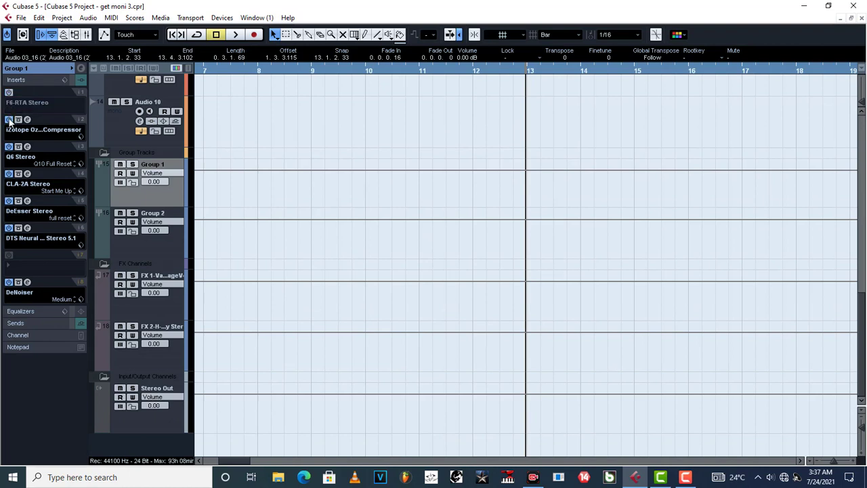
pyautogui.click(9, 120)
pyautogui.click(8, 146)
pyautogui.click(9, 173)
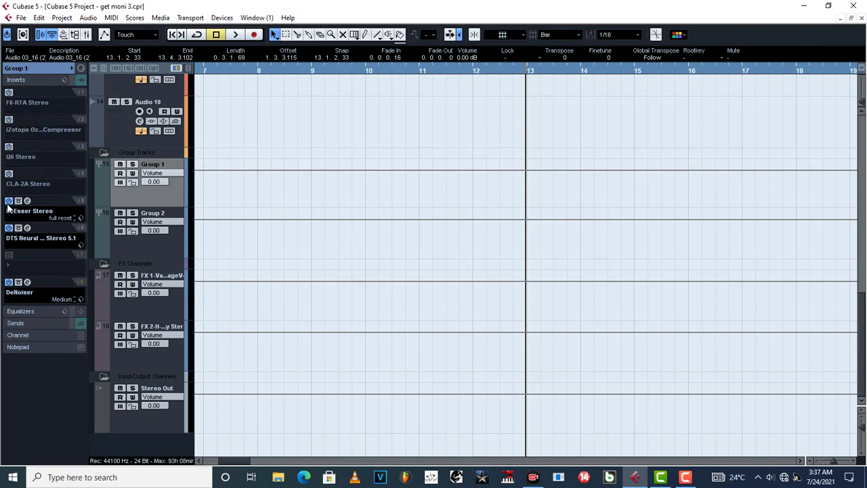
pyautogui.click(9, 200)
pyautogui.click(8, 227)
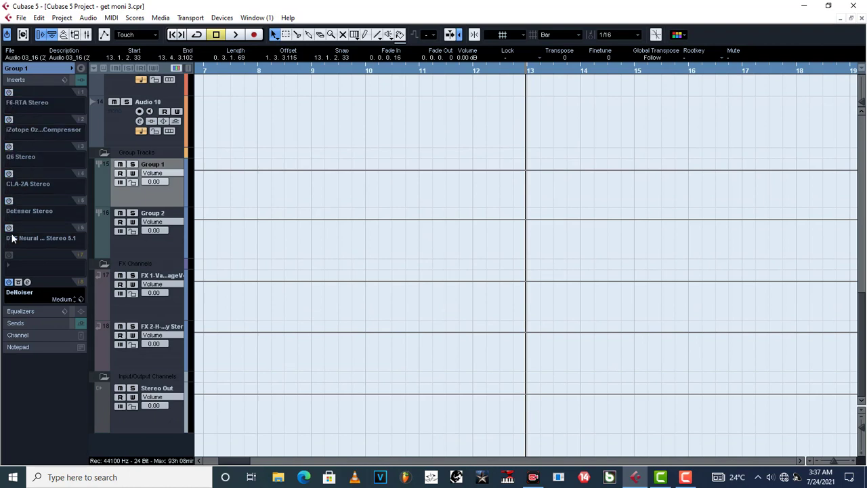
pyautogui.click(8, 283)
# Select the Audio 03 track and play the project from bar 13 to hear the vocal without its inserts
pyautogui.scroll(10, 359, 251)
pyautogui.scroll(1, 368, 250)
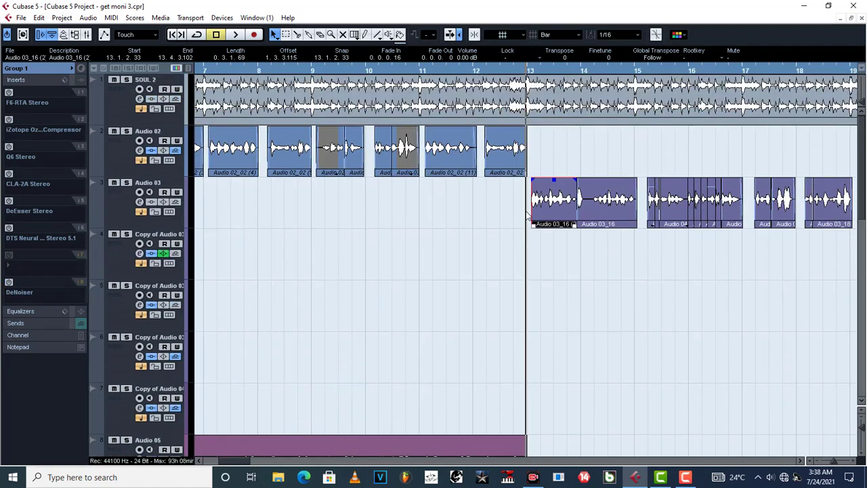
pyautogui.click(115, 212)
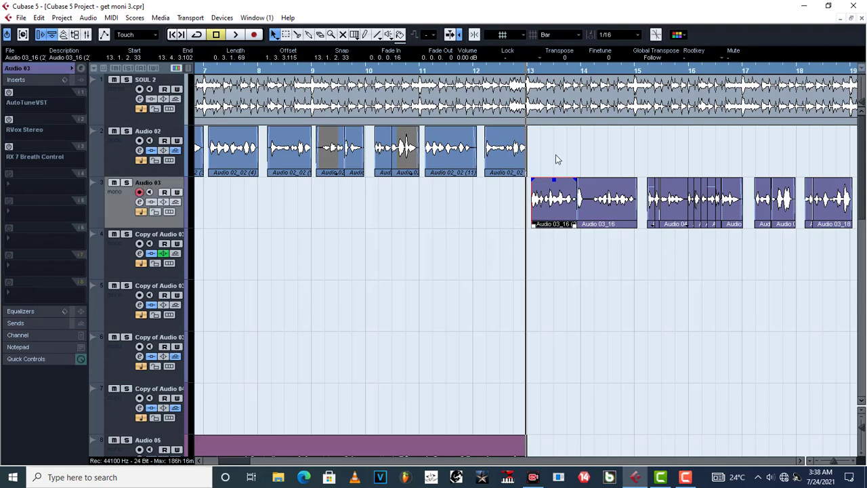
pyautogui.press('space')
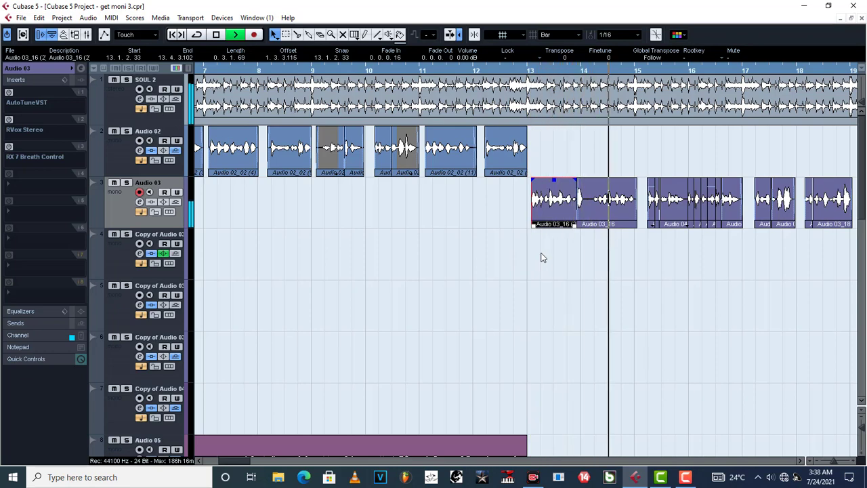
# Stop playback and remove the FX 2-H-Delay Stereo send from Group 1 by setting its second send to No Bus
pyautogui.press('space')
pyautogui.scroll(-10, 356, 298)
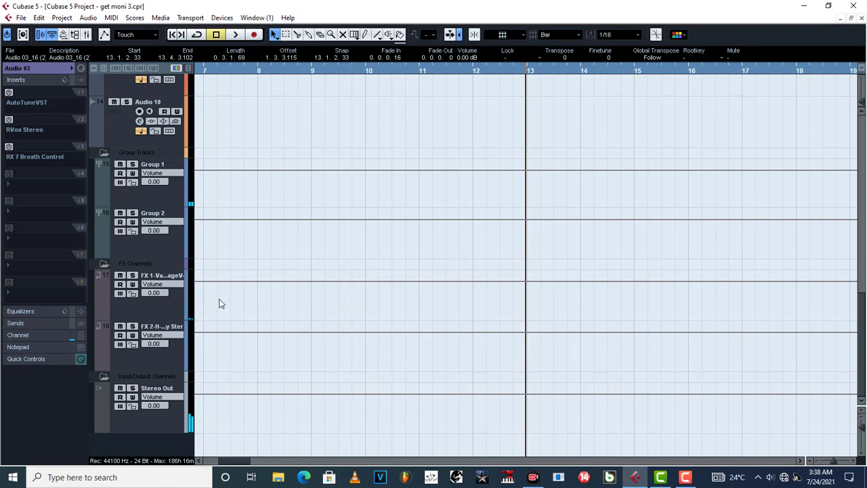
pyautogui.click(167, 195)
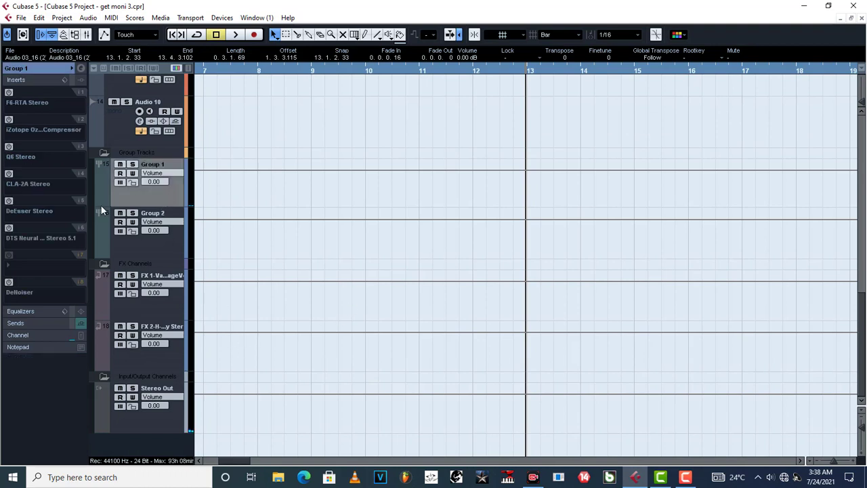
pyautogui.click(16, 323)
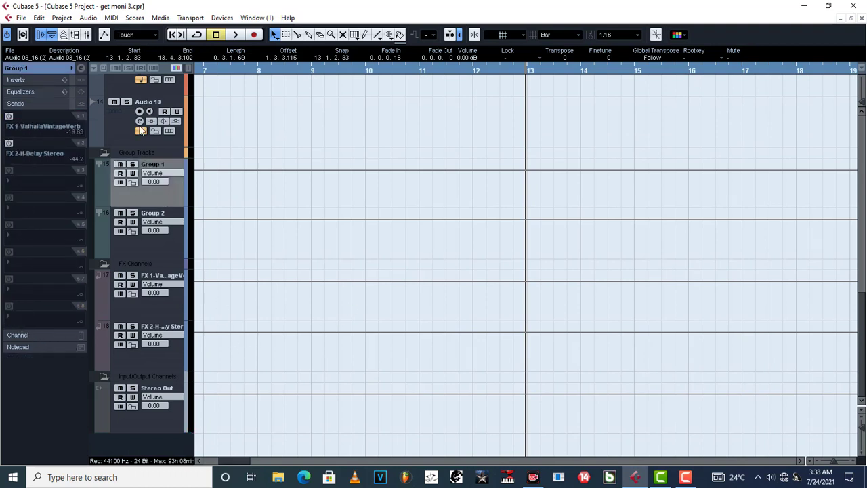
pyautogui.click(35, 159)
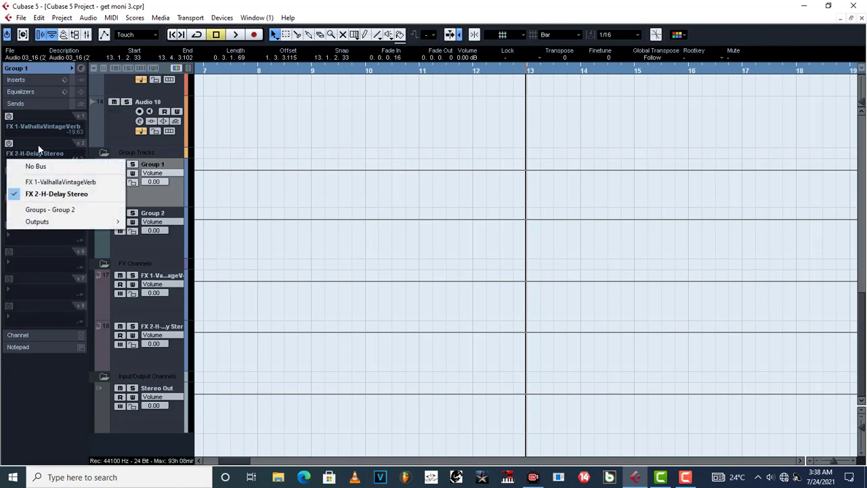
pyautogui.click(43, 166)
# Play the vocal from bar 13 to hear it without the Group 1 sends and inserts
pyautogui.scroll(10, 437, 175)
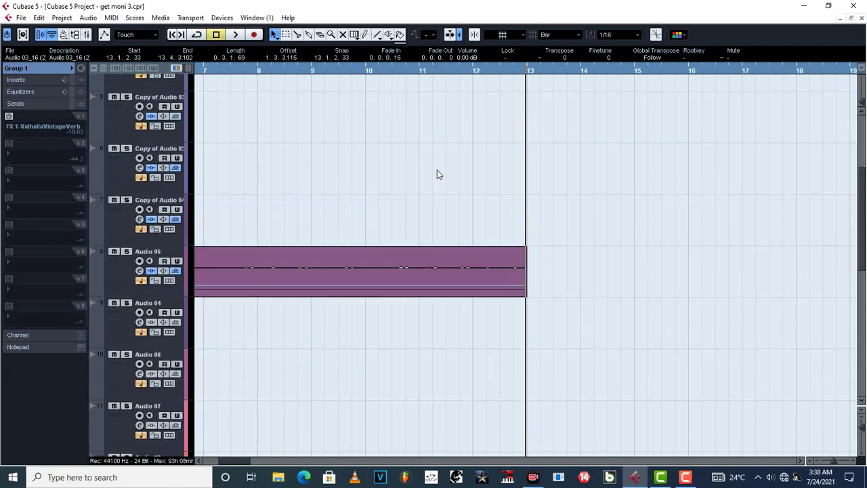
pyautogui.press('space')
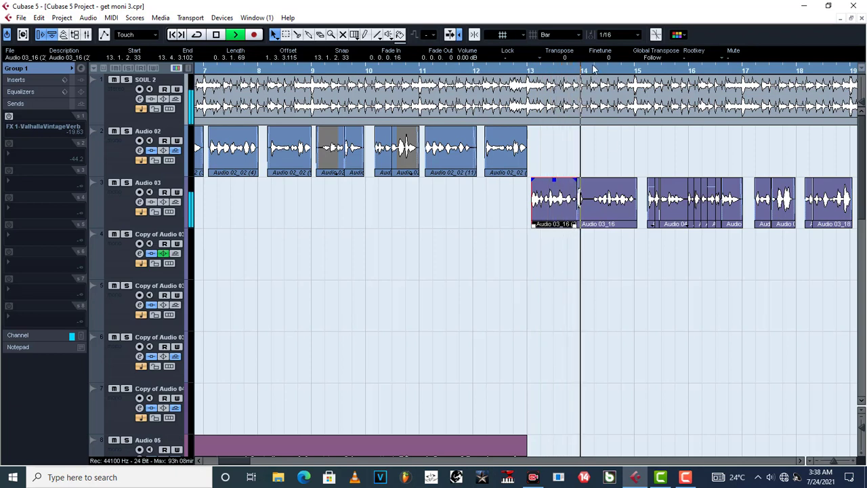
pyautogui.click(532, 70)
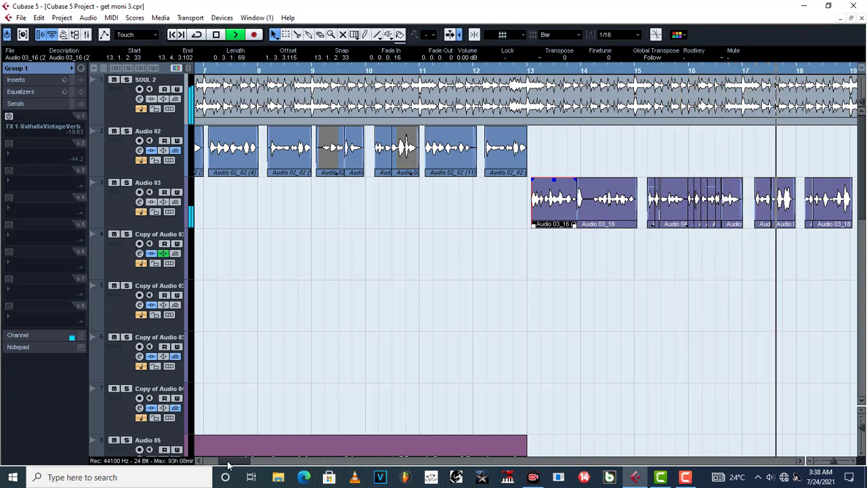
pyautogui.moveTo(227, 461); pyautogui.dragTo(231, 464)
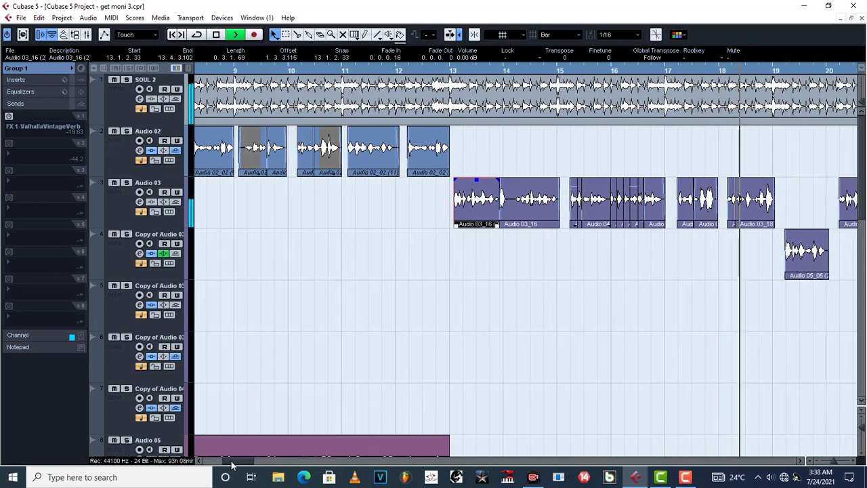
pyautogui.press('space')
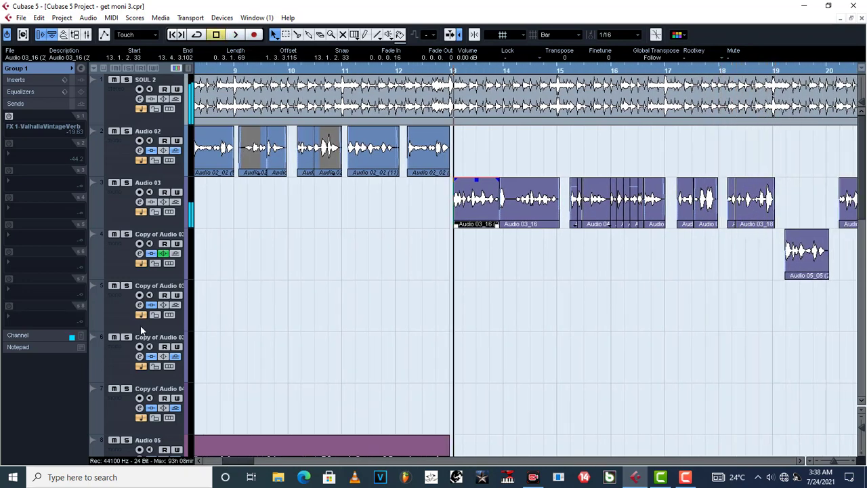
# Deactivate the AutoTuneVST, RVox Stereo and RX 7 Breath Control inserts on the Copy of Audio 03 track directly below Audio 03
pyautogui.click(123, 260)
pyautogui.press('space')
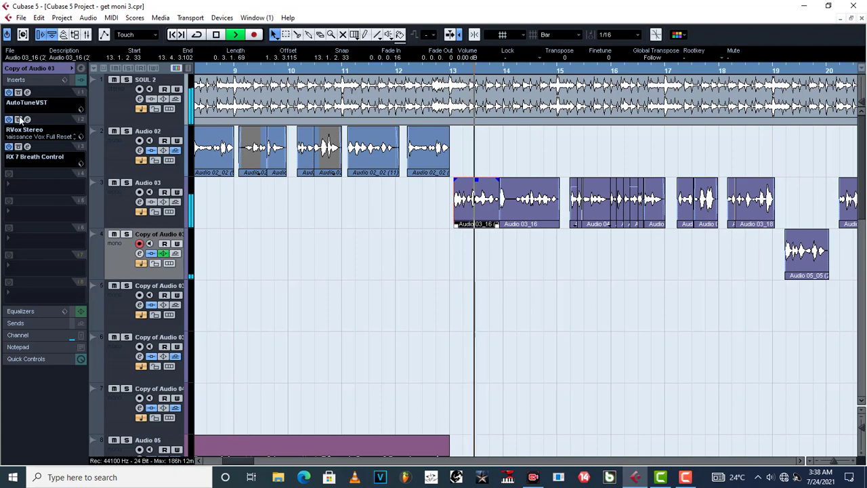
pyautogui.click(8, 92)
pyautogui.click(9, 119)
pyautogui.click(8, 147)
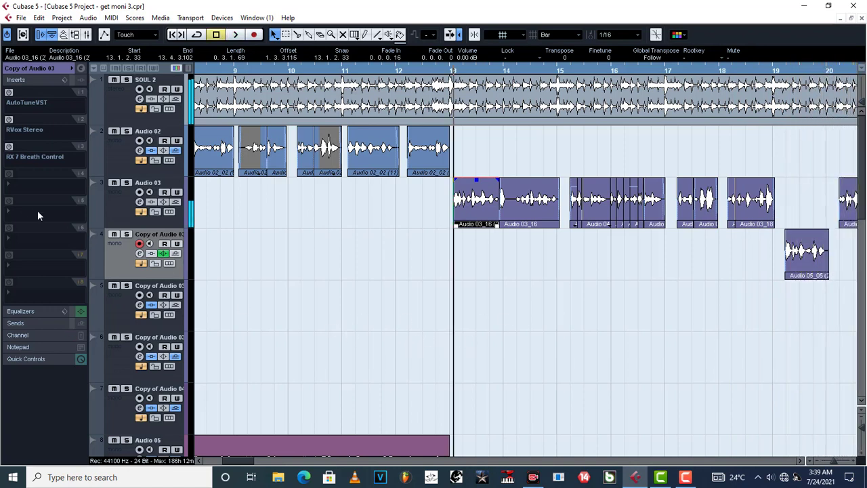
# Reactivate AutoTuneVST, RVox Stereo and RX 7 Breath Control one by one on Copy of Audio 03, playing from bar 13 after each
pyautogui.click(9, 93)
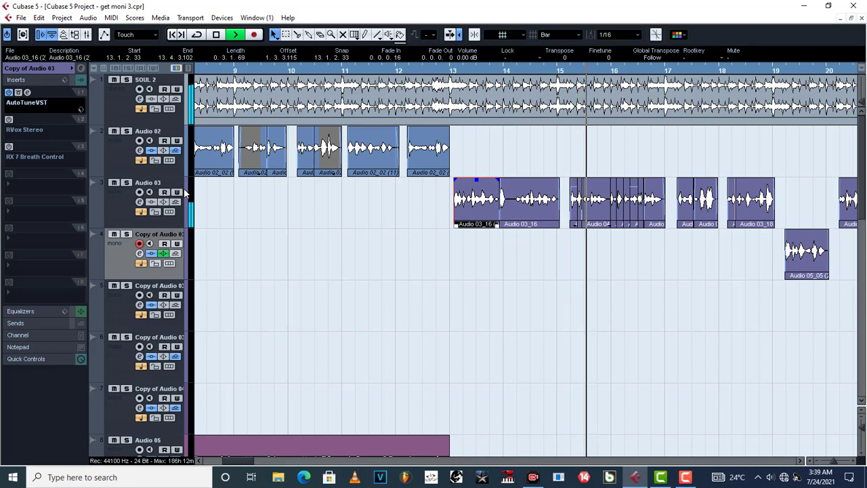
pyautogui.press('space')
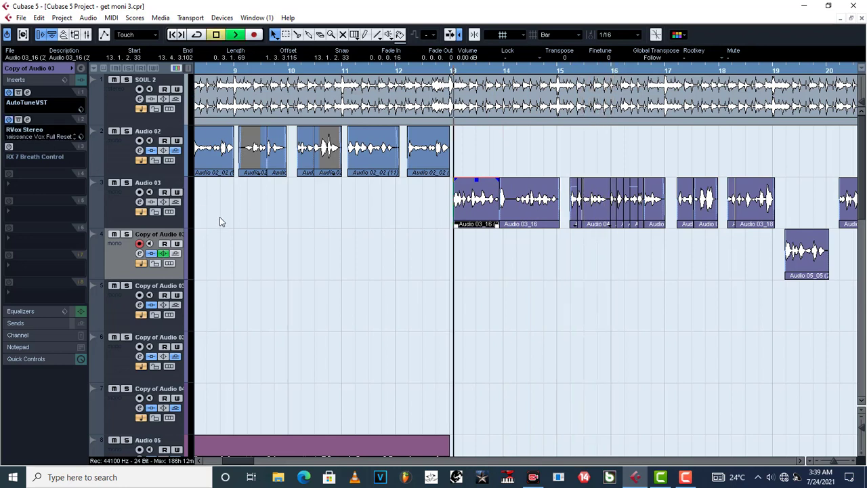
pyautogui.press('space')
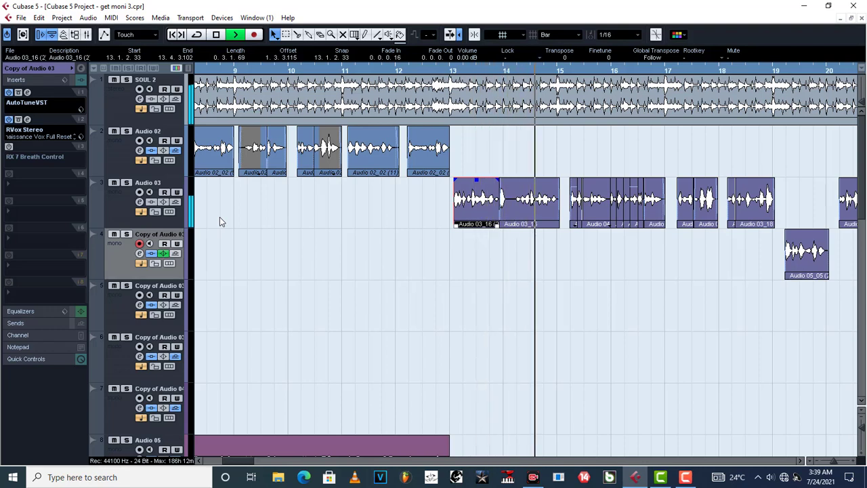
pyautogui.press('space')
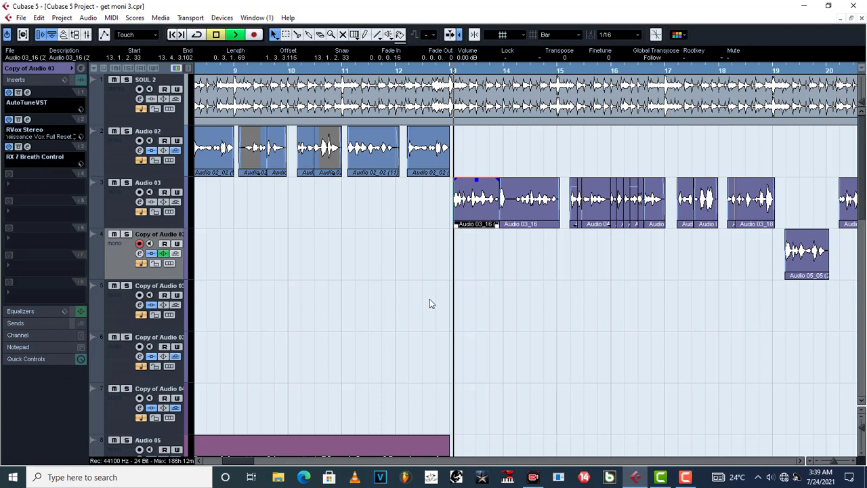
pyautogui.press('space')
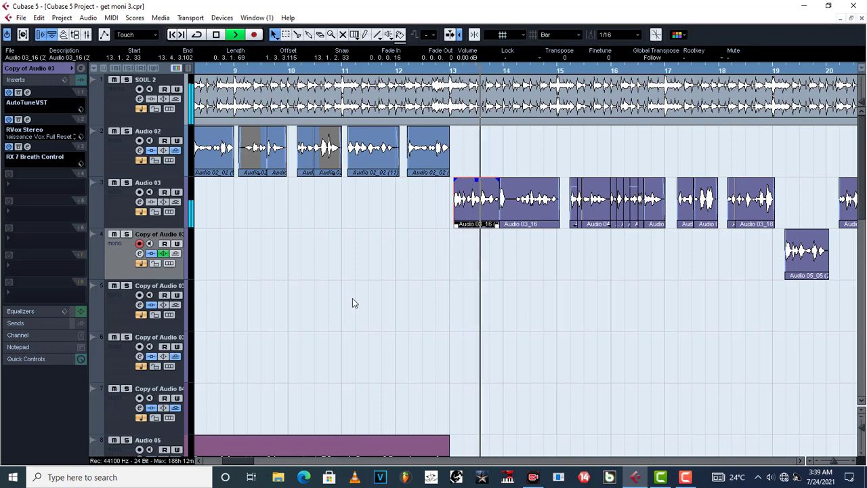
pyautogui.press('space')
# Reactivate the AutoTuneVST, RVox Stereo and RX 7 Breath Control inserts on Audio 03 and play the vocal from bar 13
pyautogui.click(116, 199)
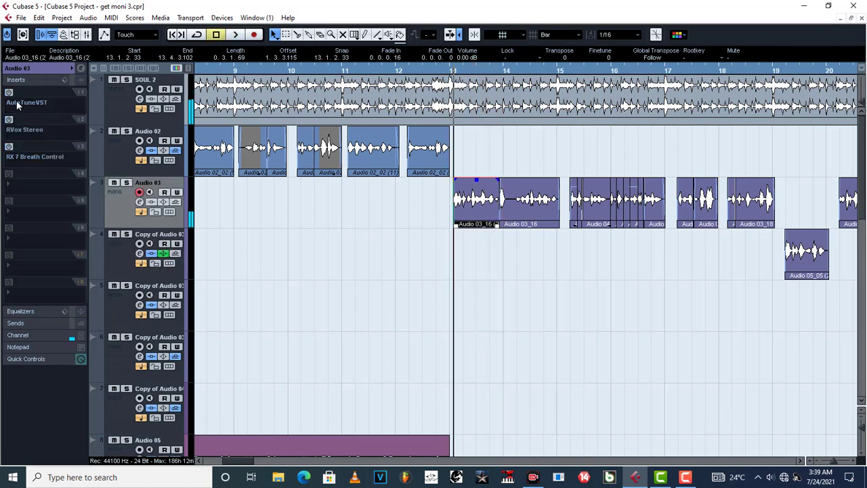
pyautogui.click(9, 93)
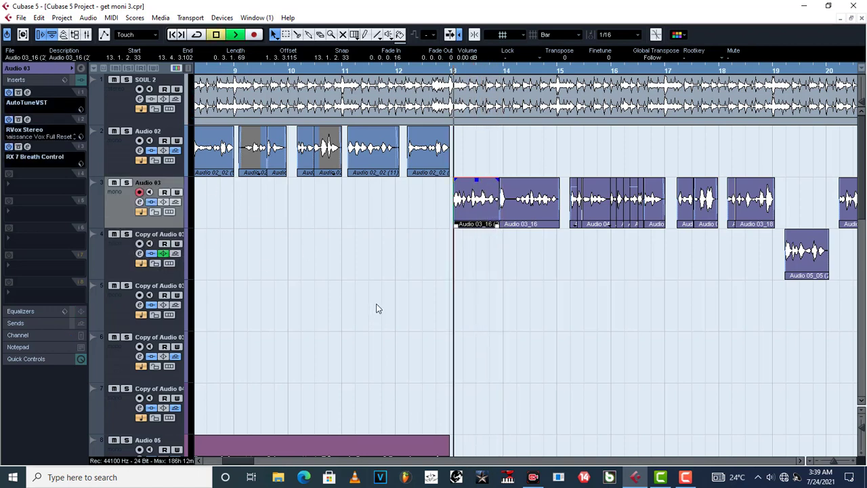
pyautogui.press('space')
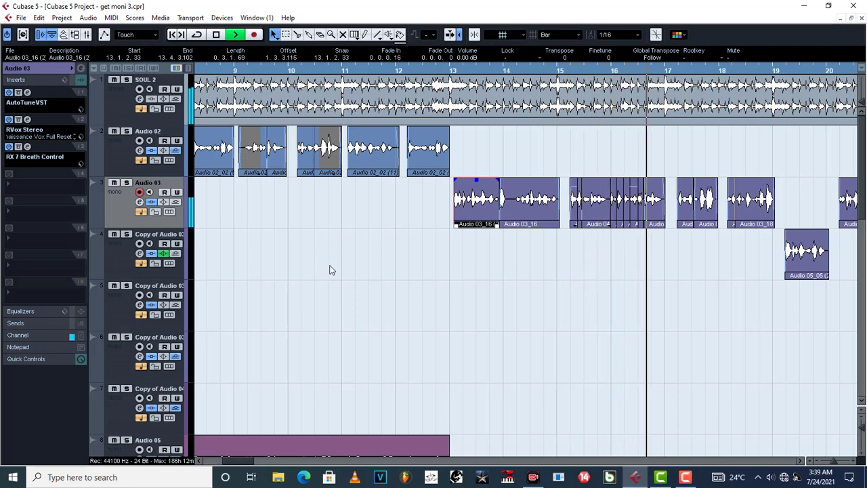
pyautogui.press('space')
# Activate the FX 1-ValhallaVintageVerb send on Group 1 and play the vocal from bar 13 with the reverb
pyautogui.scroll(-8, 330, 270)
pyautogui.scroll(-3, 330, 269)
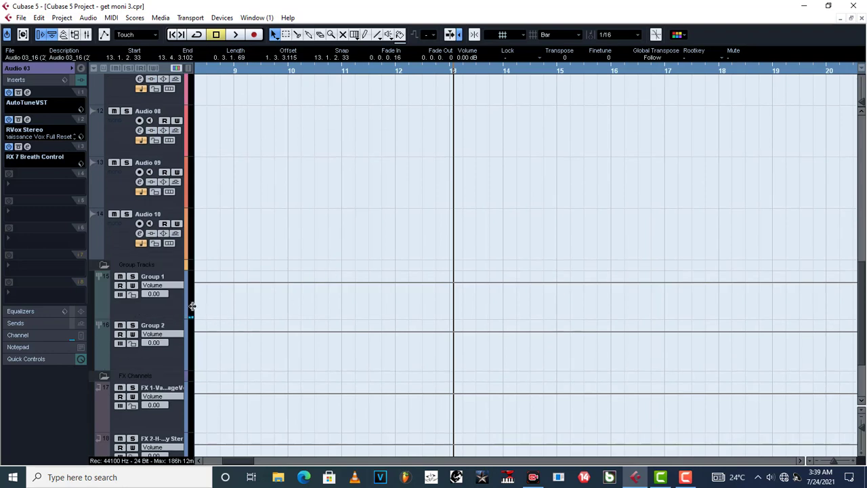
pyautogui.click(174, 309)
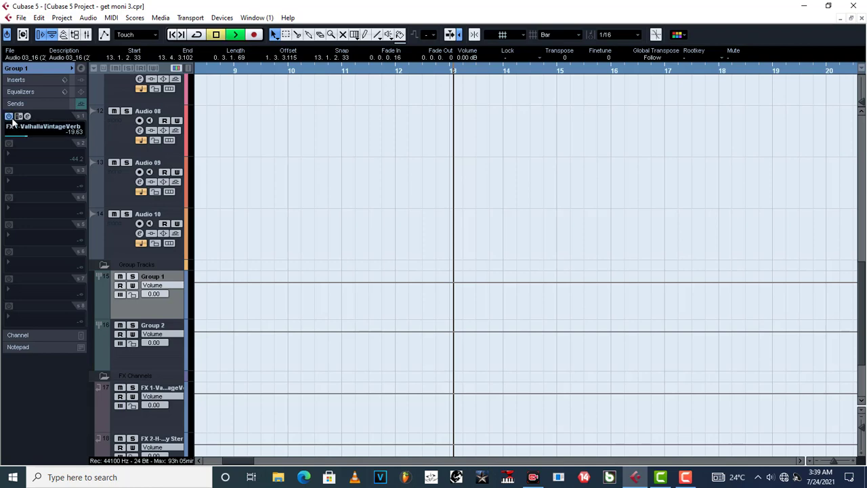
pyautogui.press('space')
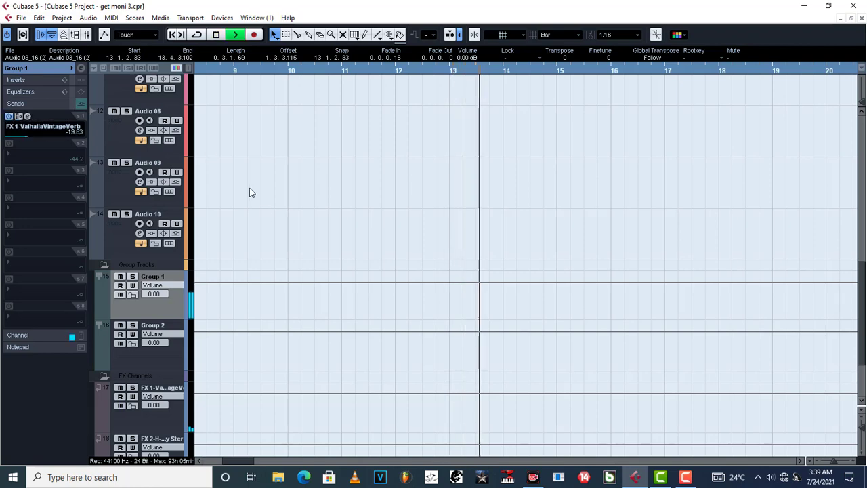
pyautogui.scroll(5, 250, 188)
pyautogui.scroll(6, 264, 214)
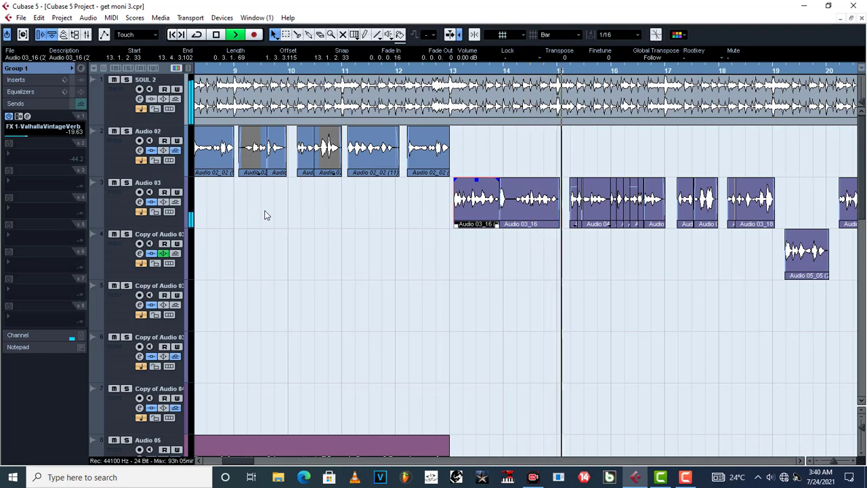
pyautogui.scroll(-1, 265, 215)
pyautogui.scroll(1, 265, 215)
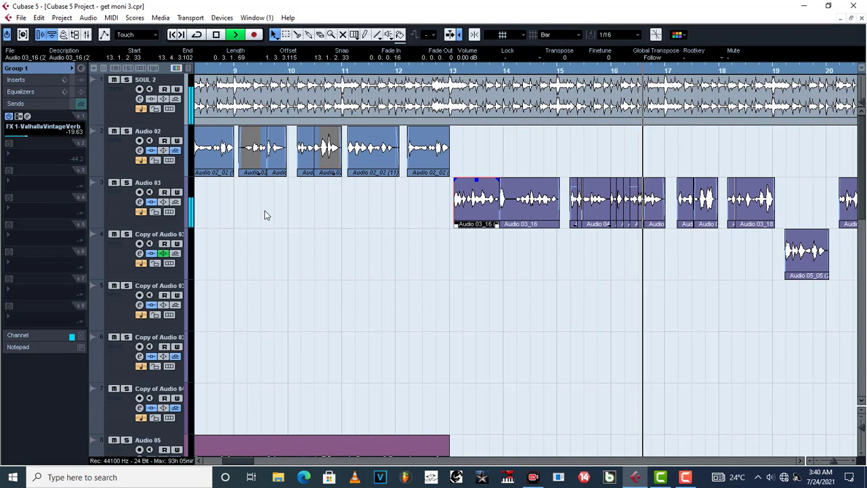
pyautogui.press('space')
# Activate the F6-RTA Stereo insert on Group 1 and play the vocal with its EQ curve open, closing the plug-in again
pyautogui.click(12, 80)
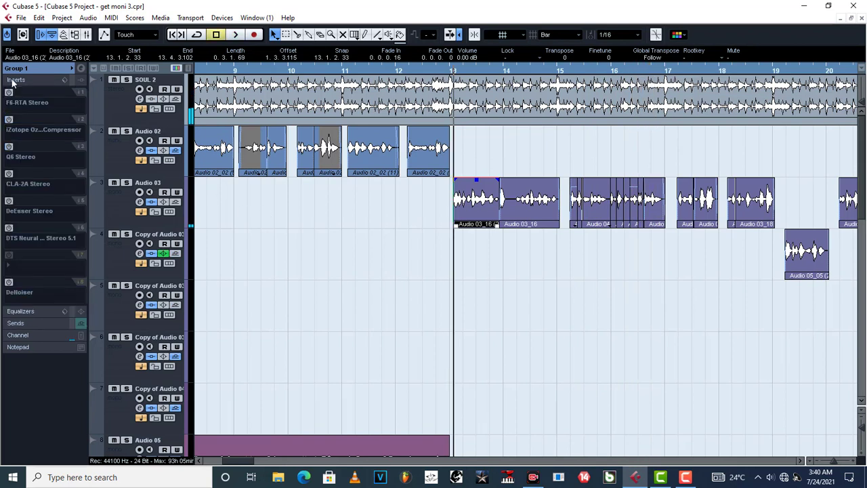
pyautogui.moveTo(13, 106)
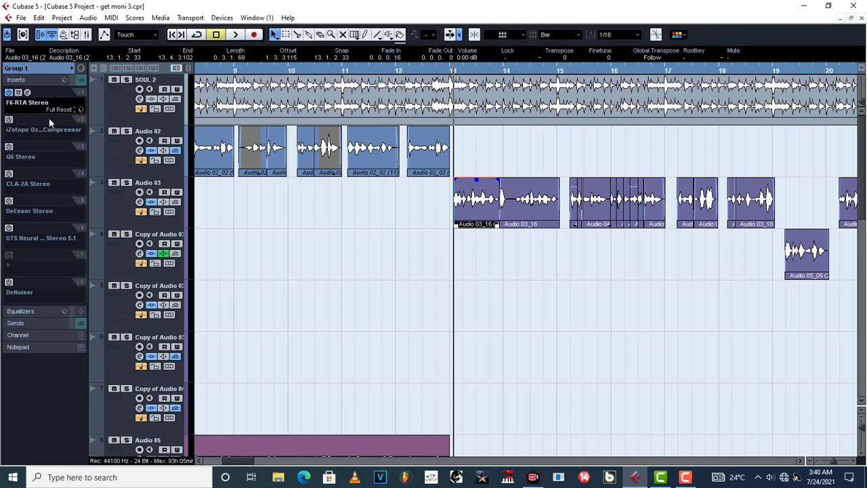
pyautogui.click(27, 93)
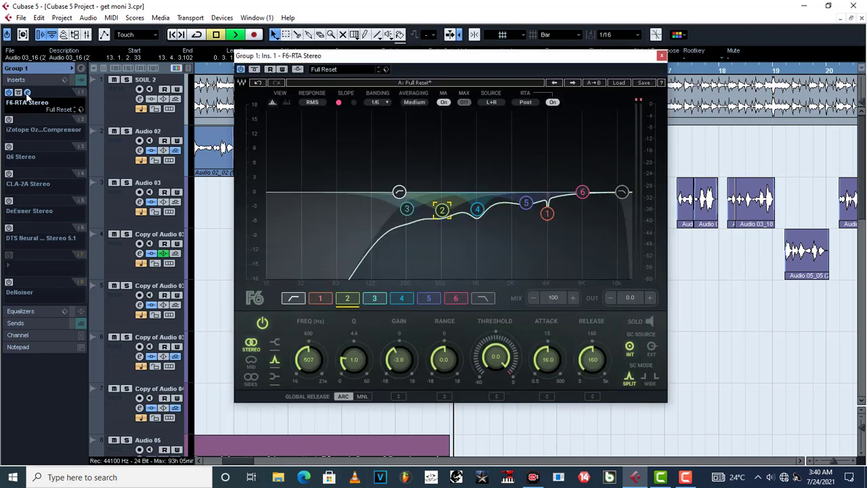
pyautogui.press('space')
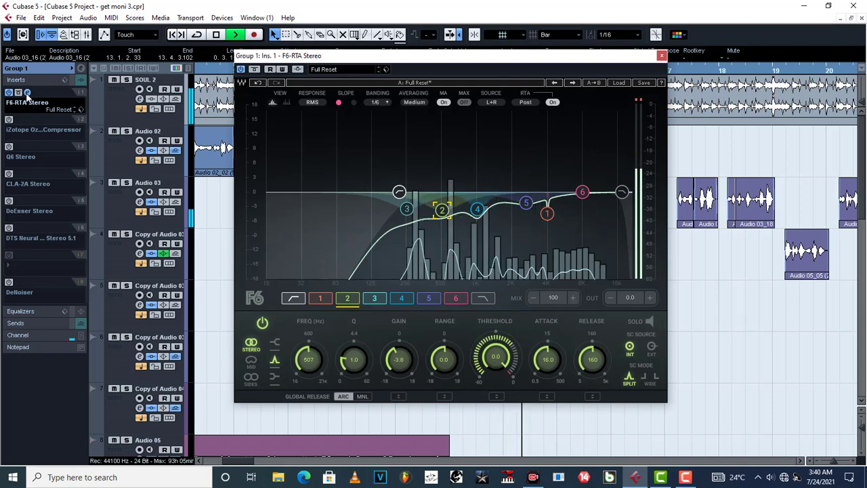
pyautogui.press('space')
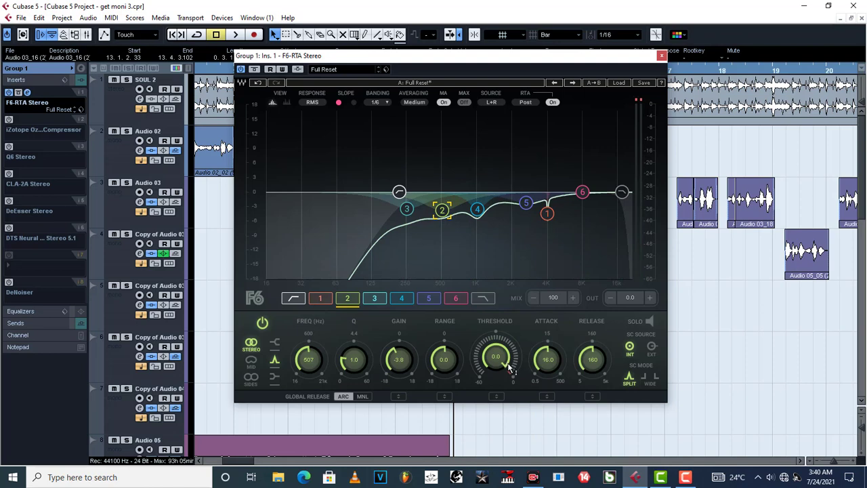
pyautogui.press('space')
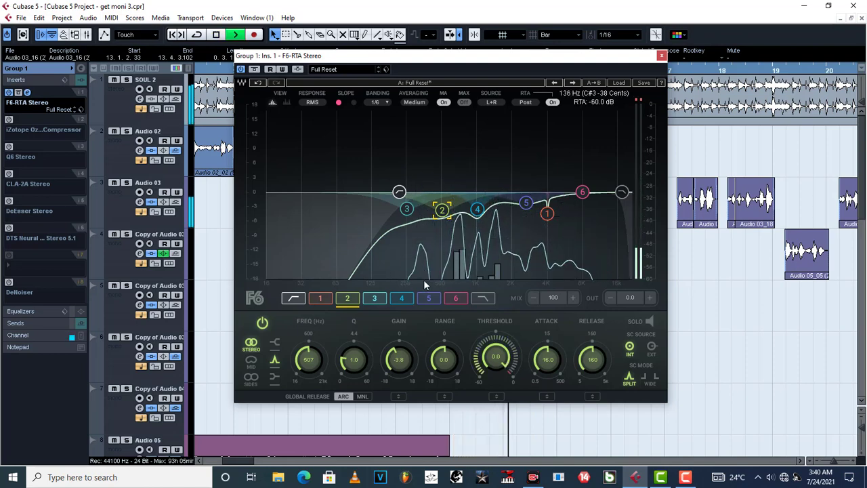
pyautogui.press('space')
pyautogui.click(663, 59)
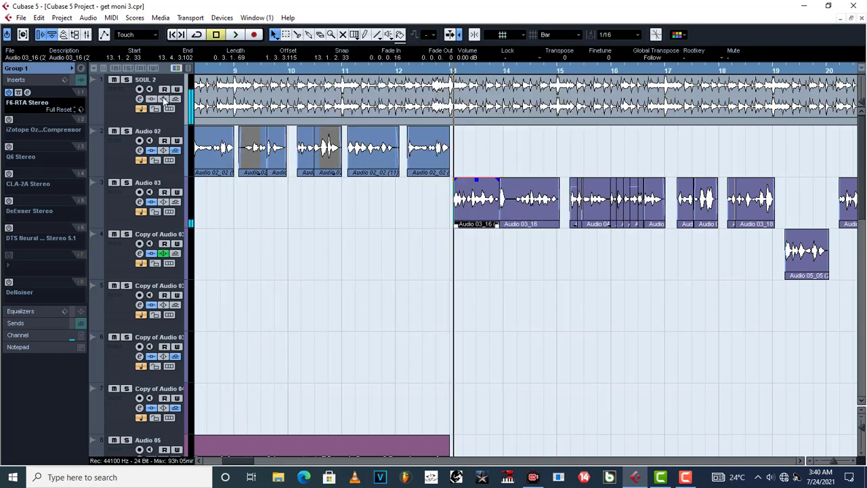
# Activate the iZotope Ozone 7 Vintage Compressor on Group 1, inspect its settings and play the vocal with it
pyautogui.click(27, 119)
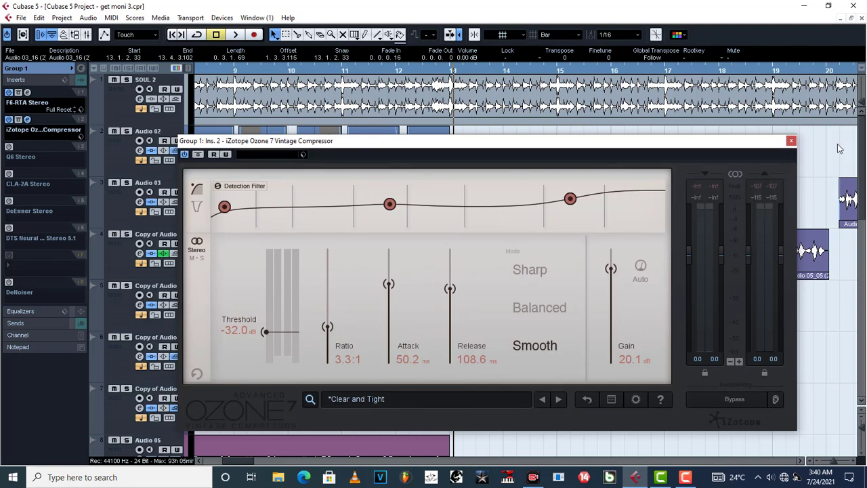
pyautogui.click(791, 141)
pyautogui.press('space')
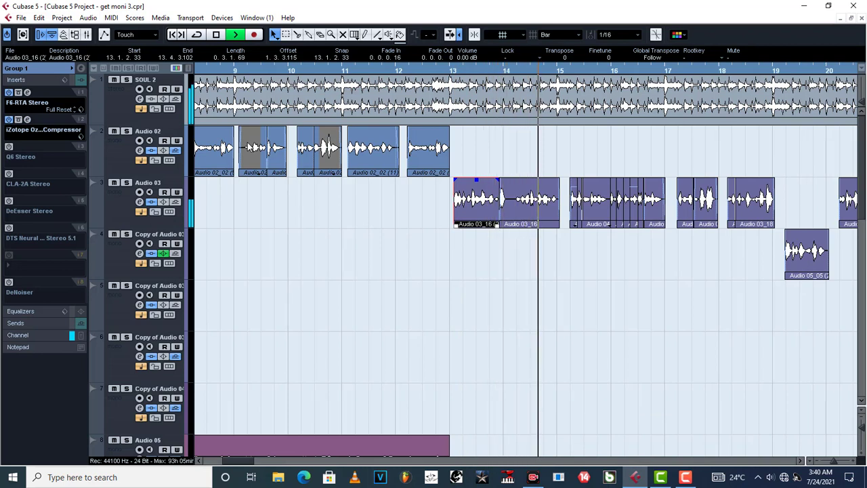
pyautogui.press('space')
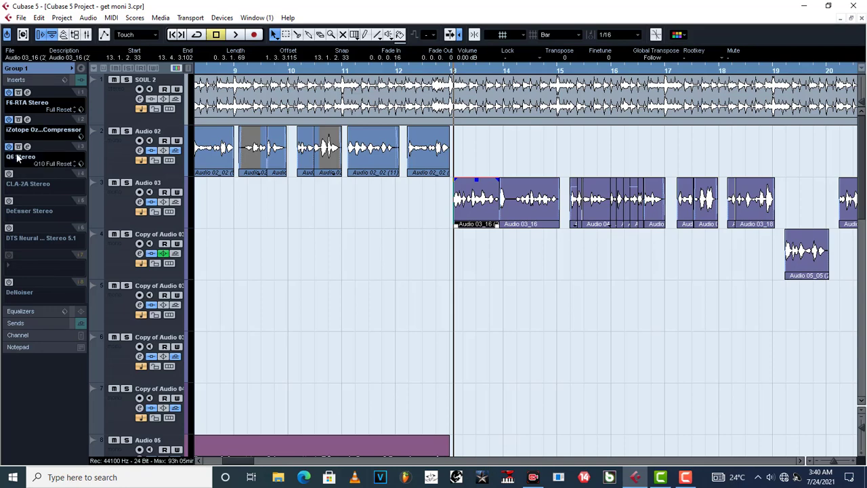
# Inspect the Q6 Stereo EQ curve on Group 1, close the plug-in and play the vocal from bar 13 with it
pyautogui.click(28, 147)
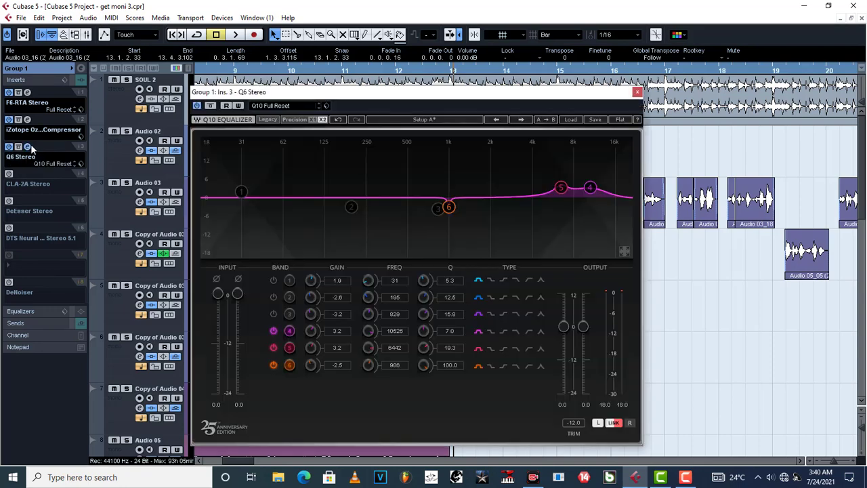
pyautogui.click(29, 146)
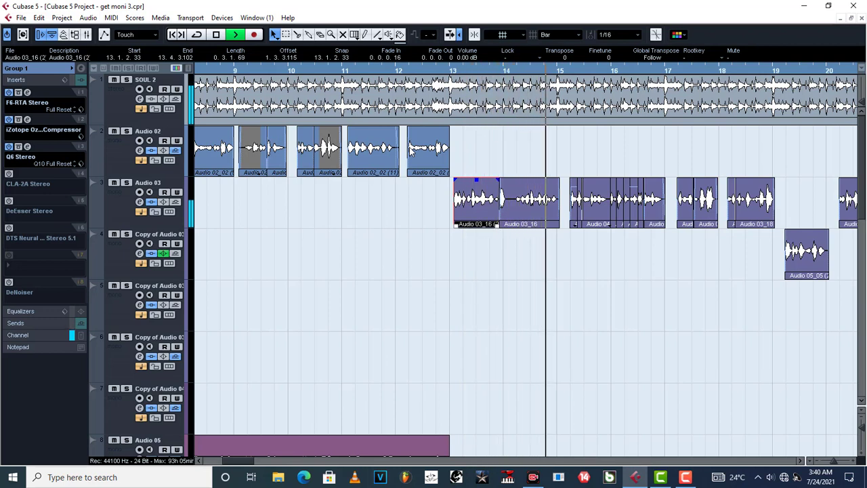
pyautogui.press('space')
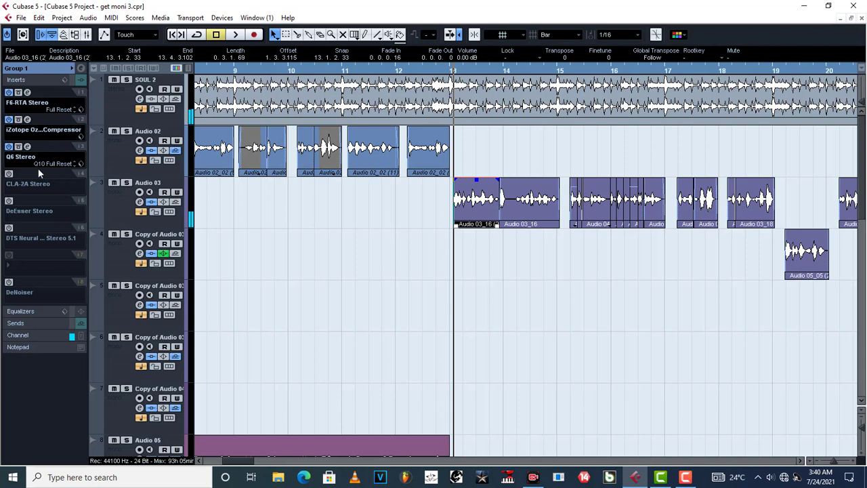
# Activate the CLA-2A Stereo compressor on Group 1, inspect its settings and play the vocal from bar 13 with it
pyautogui.click(27, 174)
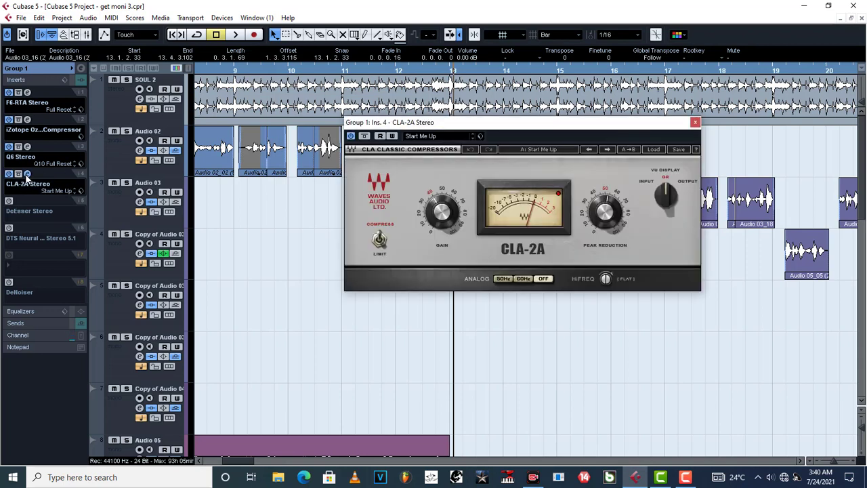
pyautogui.click(694, 124)
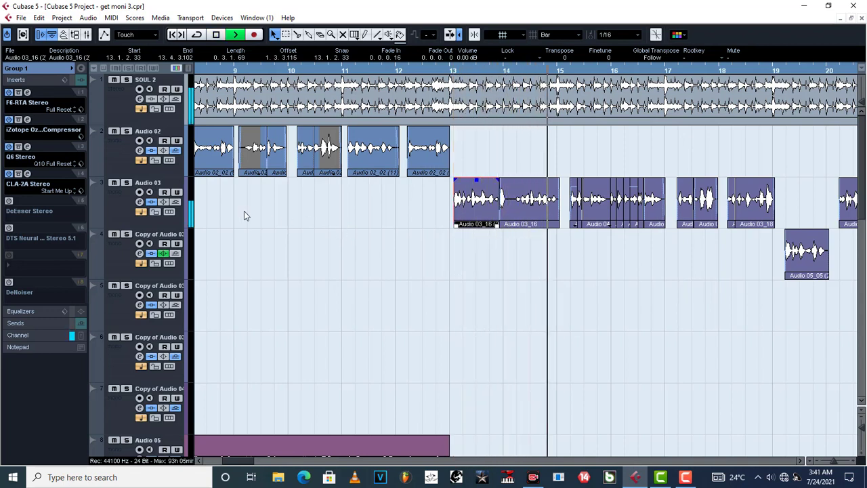
pyautogui.press('space')
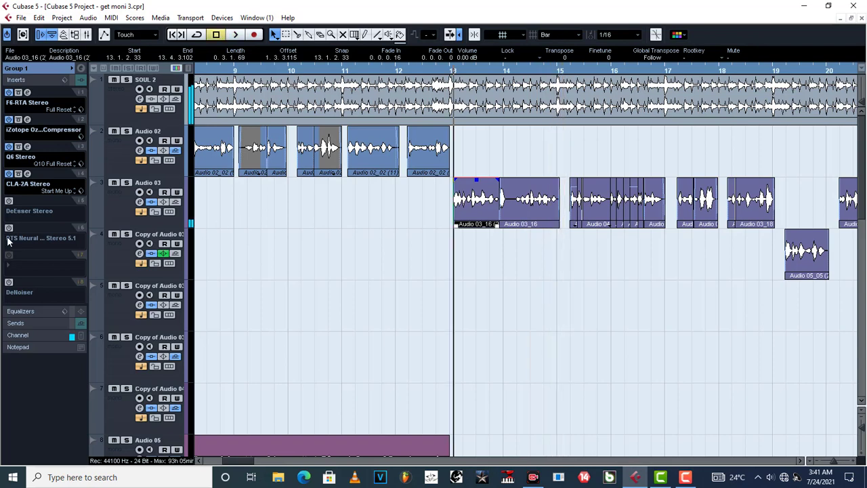
# Activate the DeEsser Stereo insert on Group 1, check its threshold and frequency, and play the vocal from bar 13
pyautogui.click(27, 201)
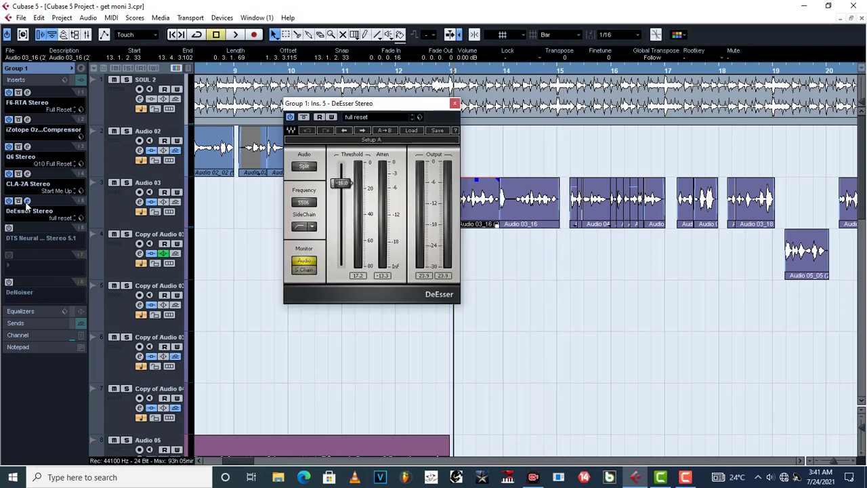
pyautogui.click(455, 104)
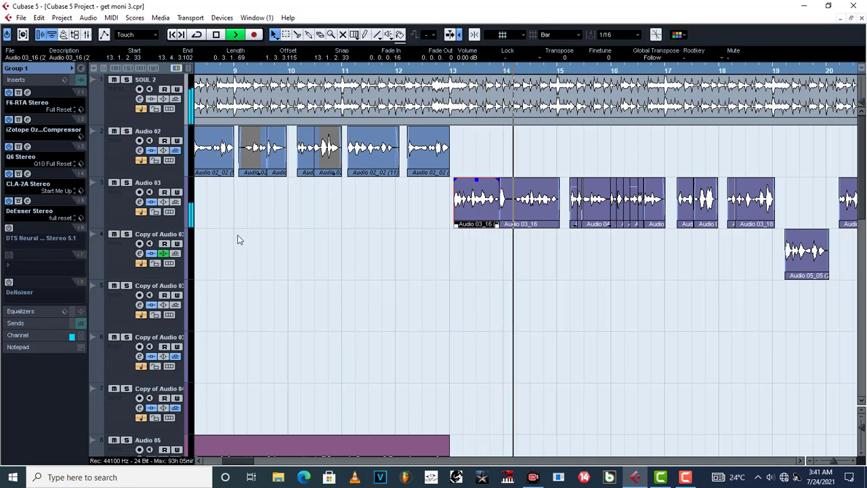
pyautogui.press('space')
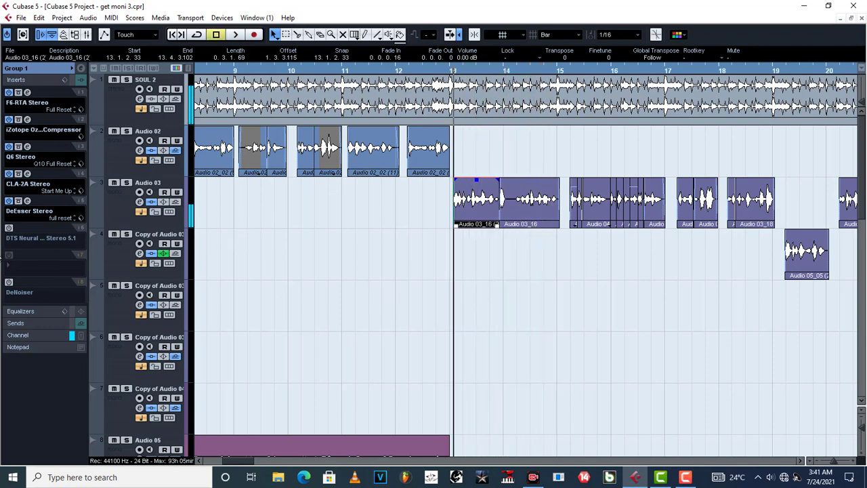
# Activate the DTS Neural DownMix insert on Group 1, inspect its downmix settings and play the vocal from bar 13
pyautogui.click(26, 228)
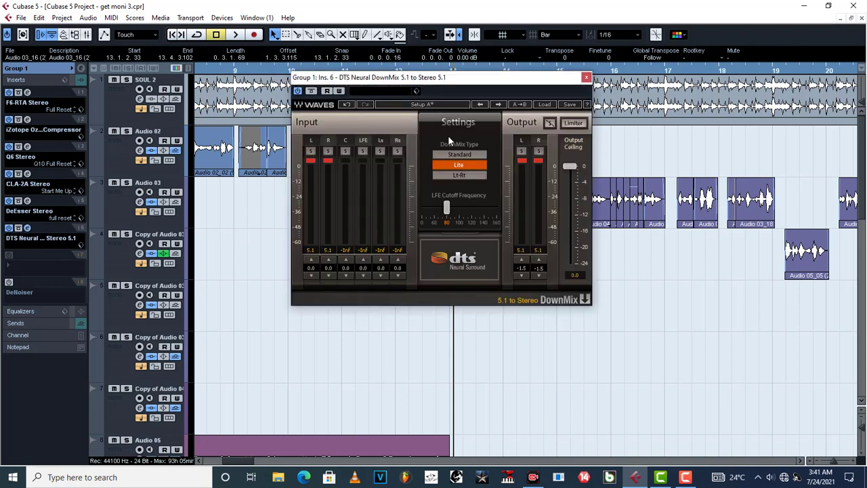
pyautogui.click(586, 78)
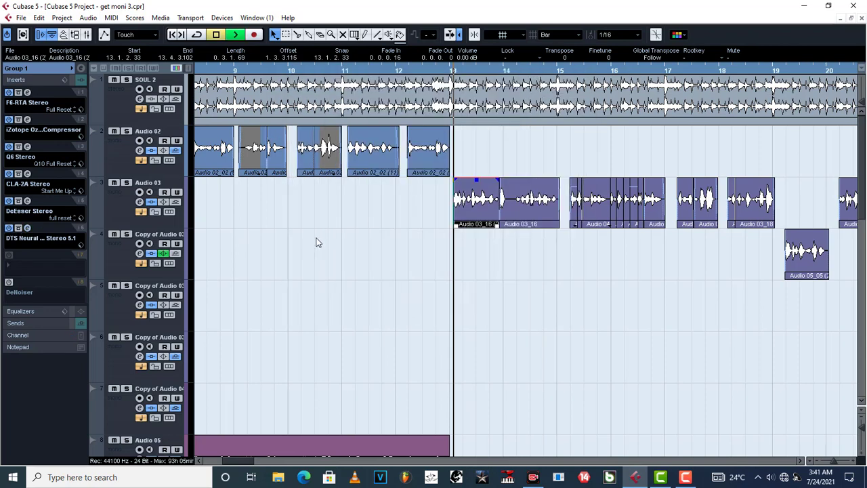
pyautogui.press('space')
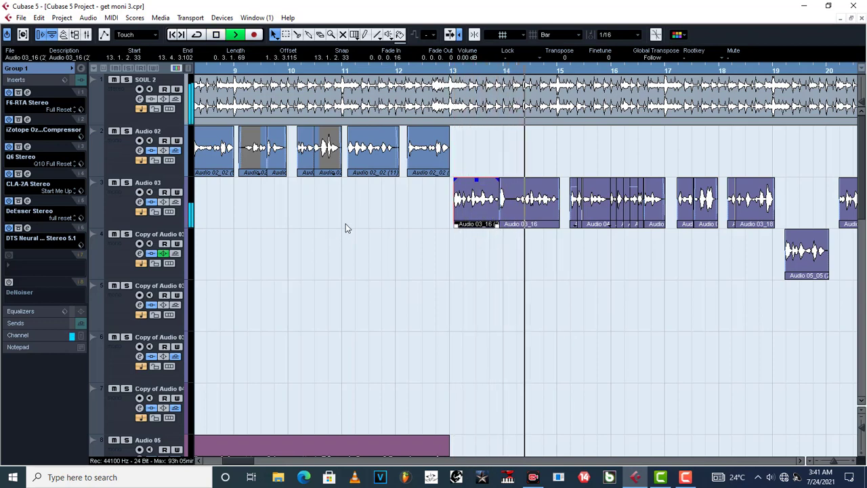
pyautogui.press('space')
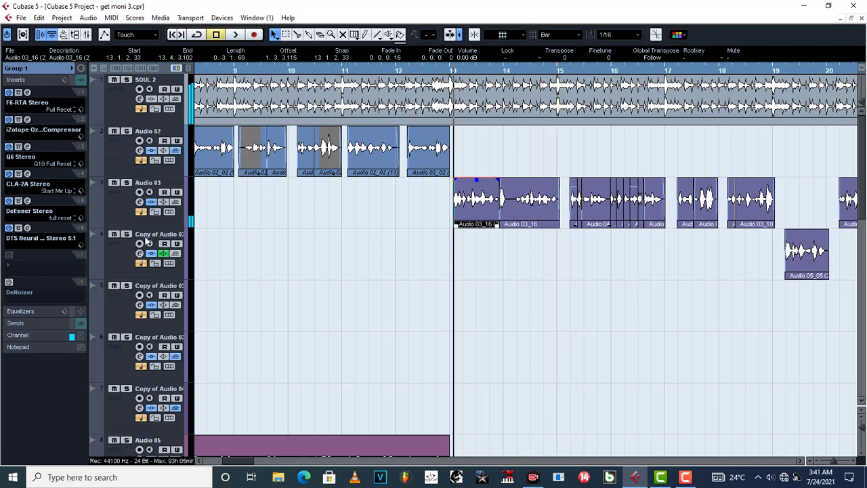
# Activate the DeNoiser insert on Group 1 and start playing the vocal from bar 13 through the complete chain
pyautogui.click(9, 282)
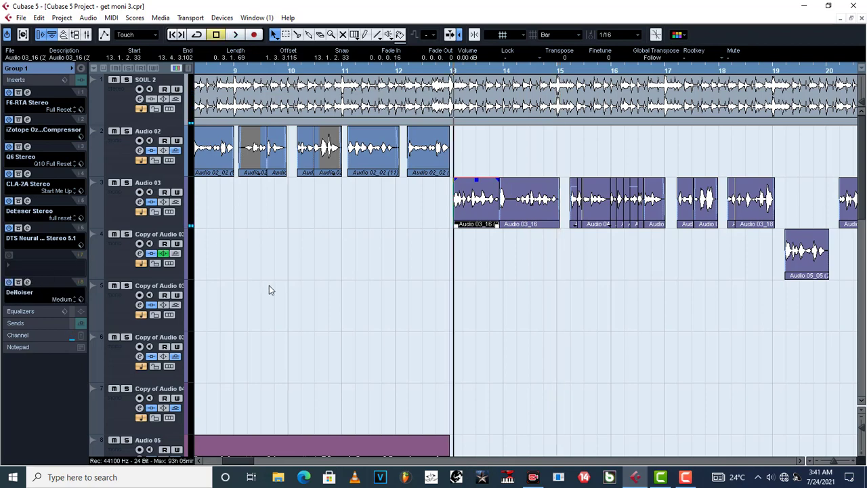
pyautogui.press('space')
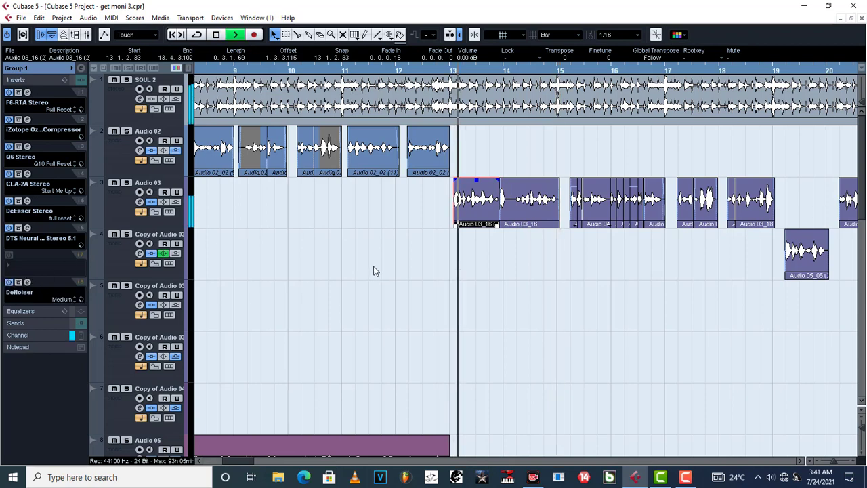
# Review the inserts of Audio 03, Copy of Audio 03, Group 1 and Group 2 while the song plays
pyautogui.click(119, 213)
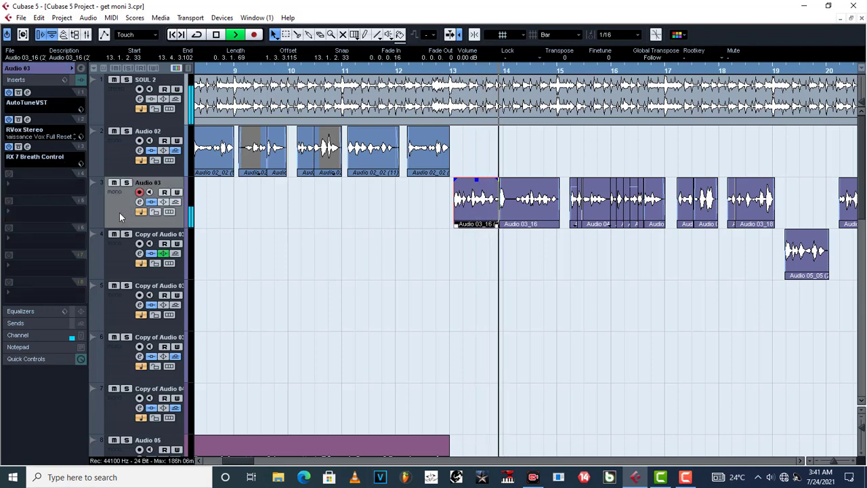
pyautogui.click(125, 256)
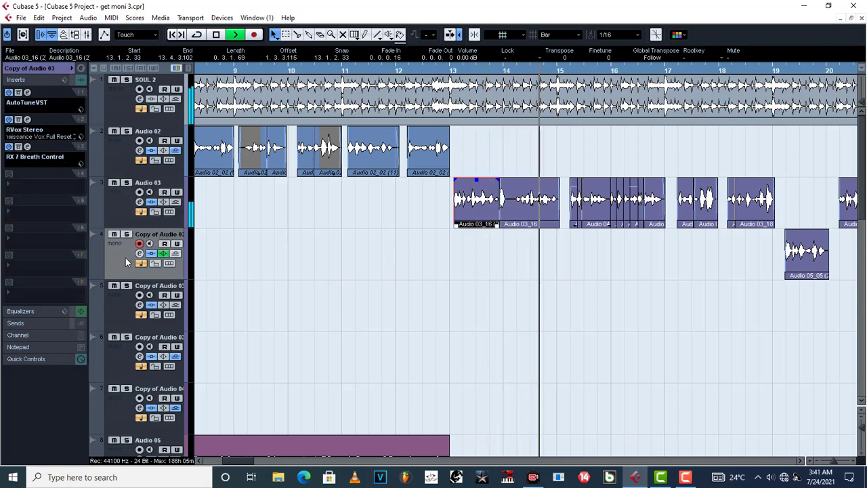
pyautogui.click(124, 217)
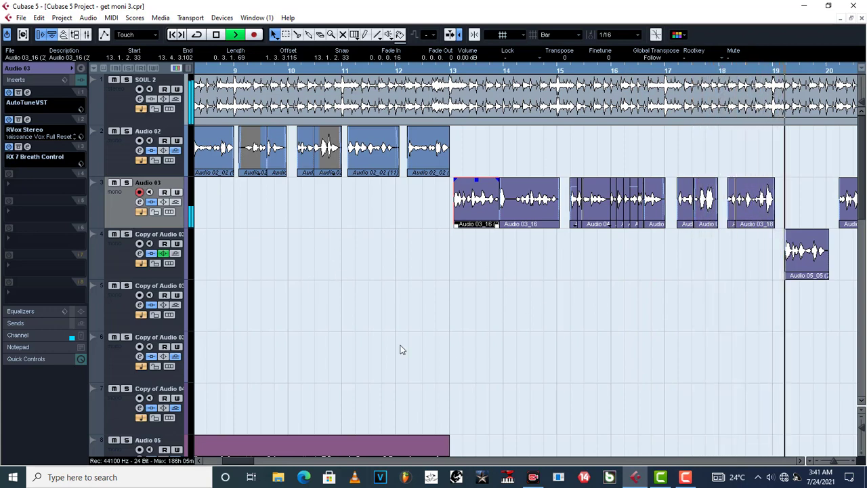
pyautogui.moveTo(237, 461); pyautogui.dragTo(248, 464)
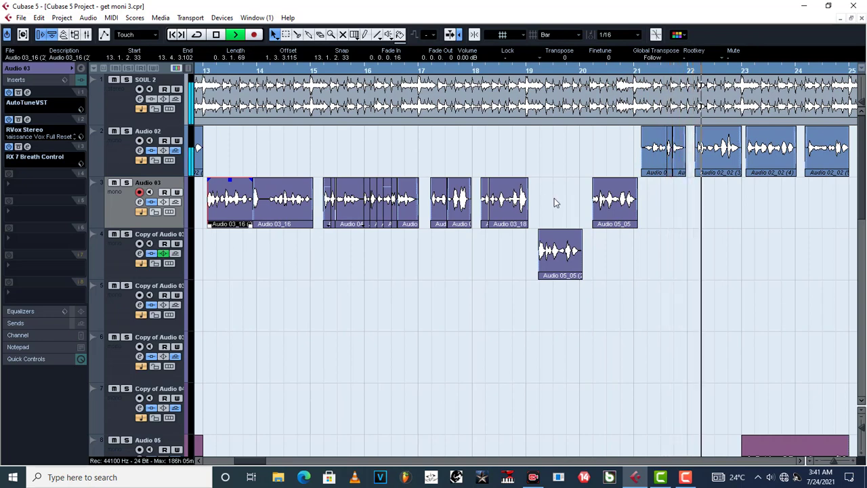
pyautogui.scroll(-10, 342, 291)
pyautogui.scroll(-3, 310, 318)
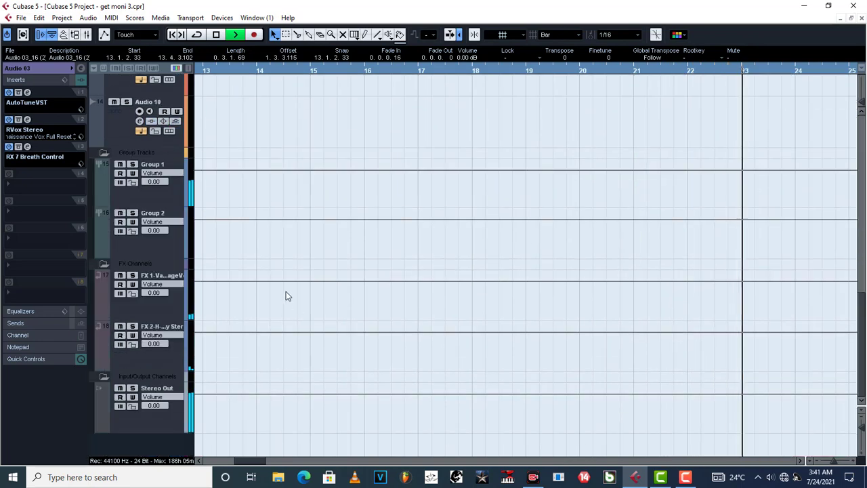
pyautogui.click(170, 188)
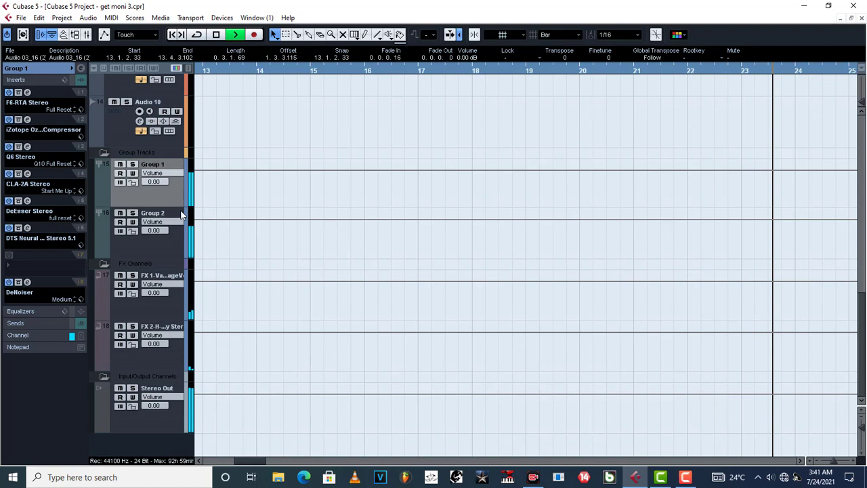
pyautogui.click(175, 248)
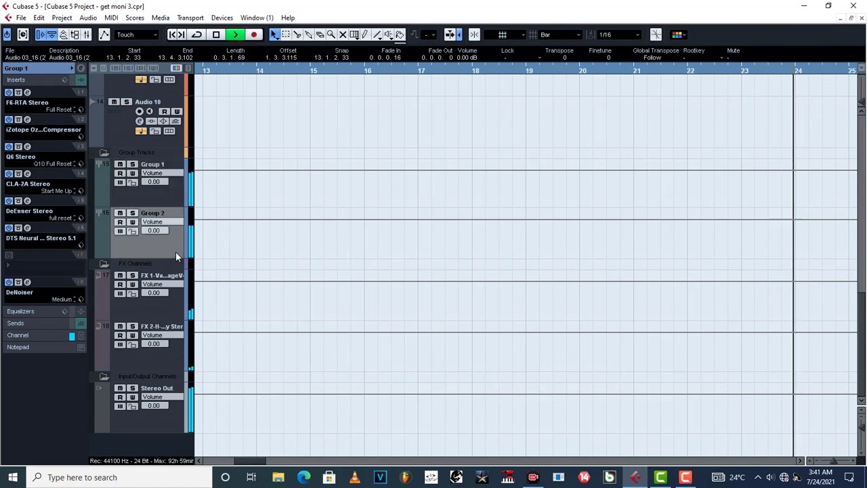
pyautogui.click(168, 193)
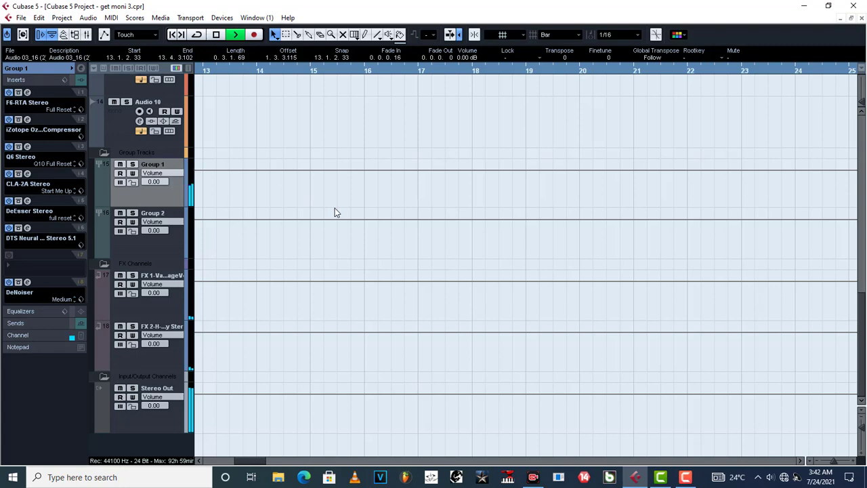
# Zoom out the arrangement to about bars 12 to 42, listen to the fully processed vocals and stop playback
pyautogui.scroll(10, 334, 212)
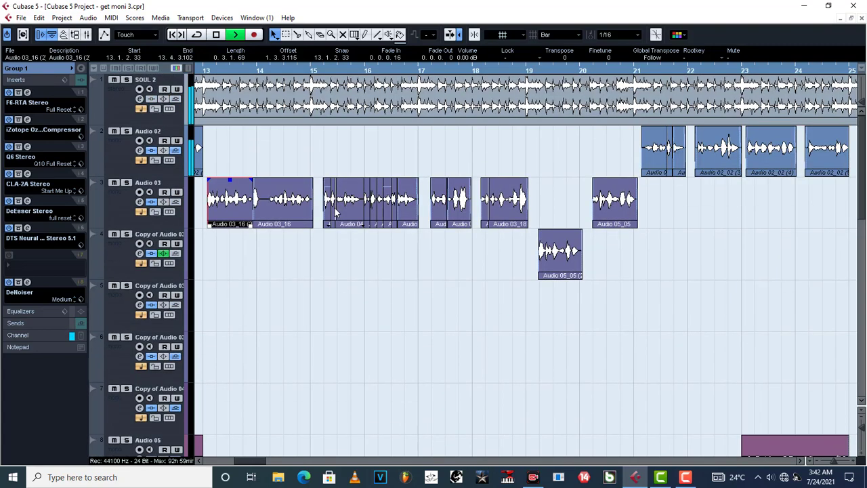
pyautogui.press('g')
pyautogui.press('g')
pyautogui.press('g')
pyautogui.press('g')
pyautogui.press('g')
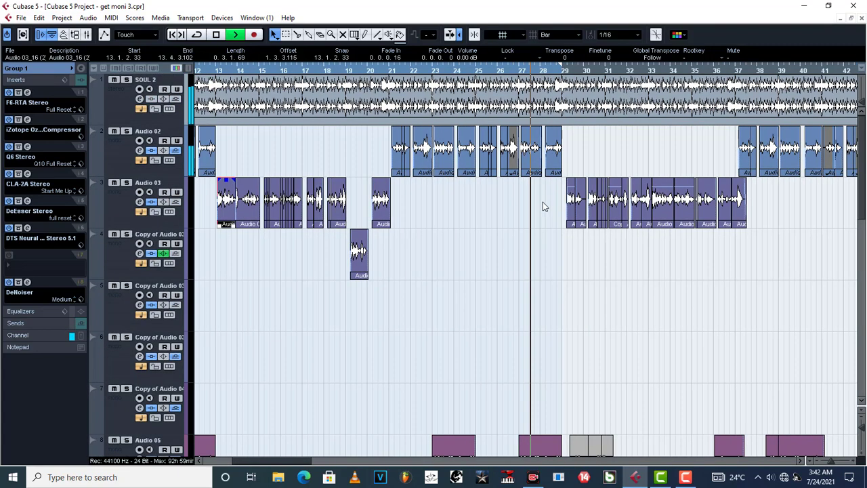
pyautogui.press('space')
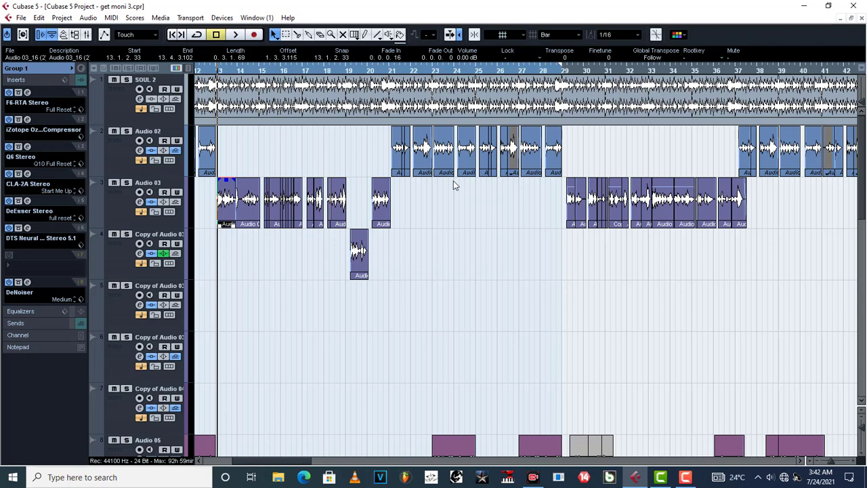
# Deselect the vocal event and bring the group, FX and stereo output channels into view
pyautogui.click(298, 303)
pyautogui.scroll(-8, 298, 305)
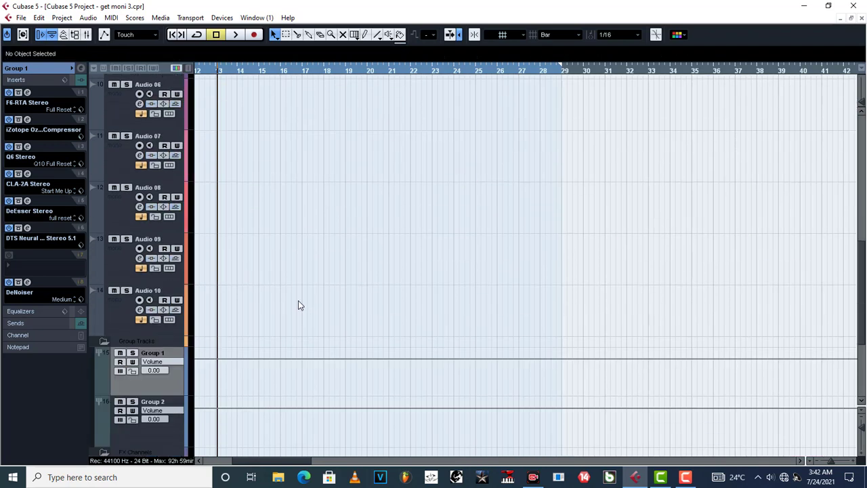
pyautogui.scroll(-4, 298, 304)
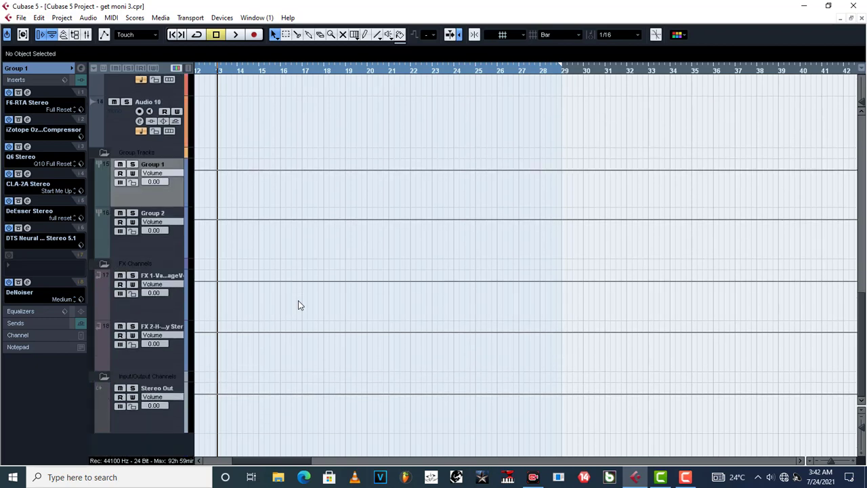